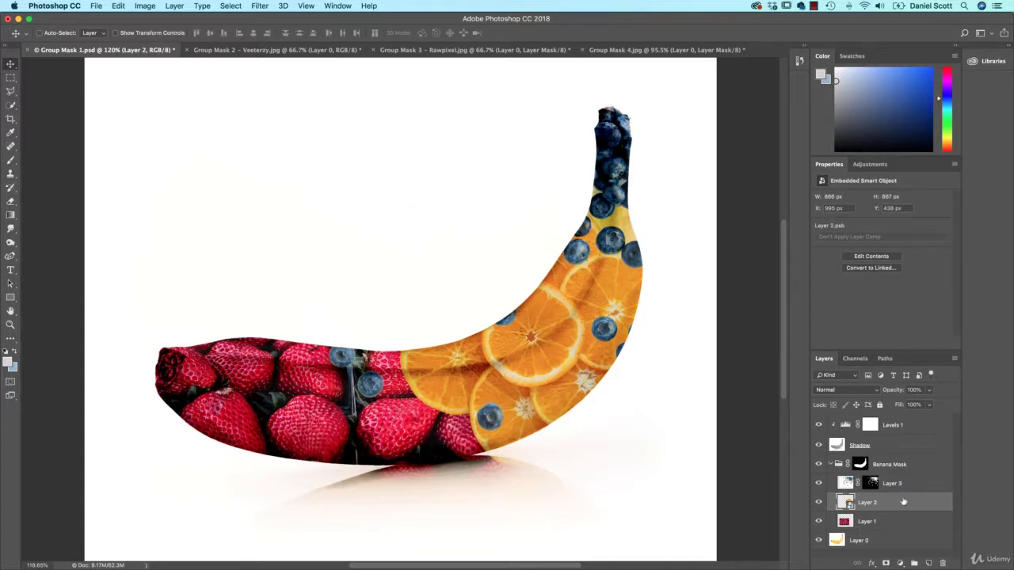
- Toggle the Shadow layer's visibility to compare, then select the Banana Mask group
left_click(818, 446)
left_click(818, 446)
left_click(818, 446)
left_click(818, 446)
left_click(897, 465)
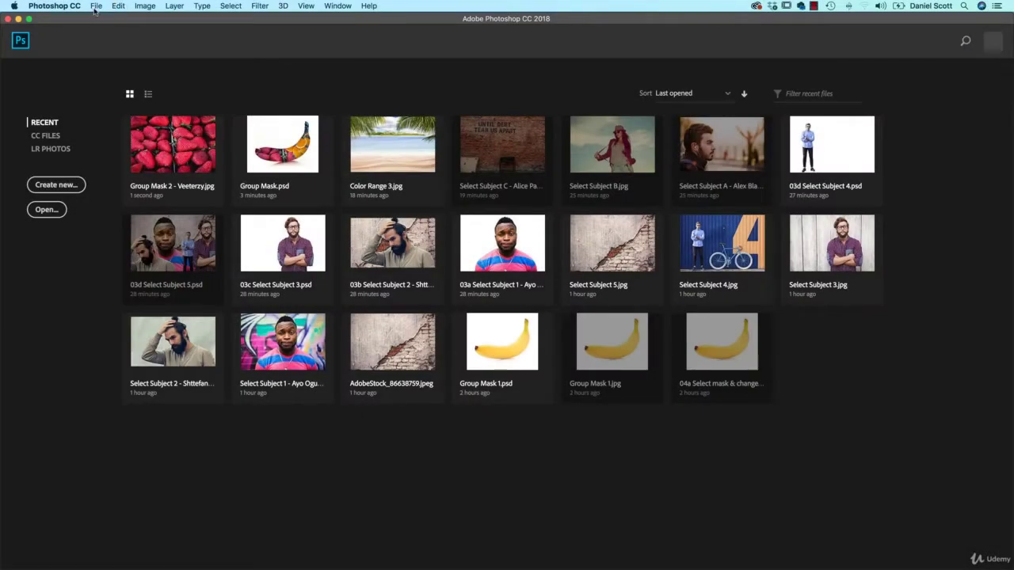
- Open Group Mask 1.psd through Group Mask 4.jpg from 02 Selections & Masking, showing Group Mask 1.psd
left_click(94, 11)
left_click(108, 34)
left_click(493, 97)
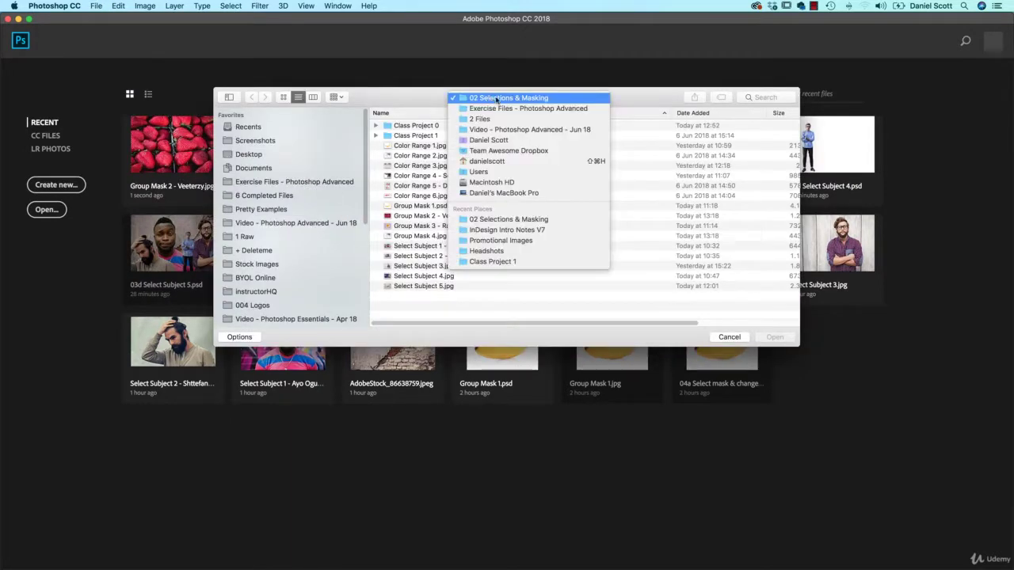
left_click(495, 98)
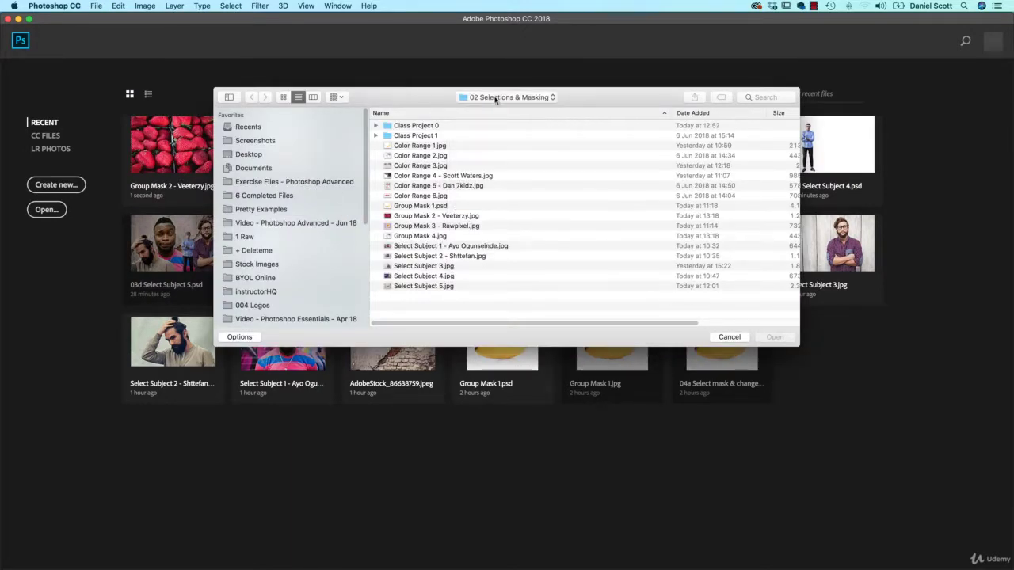
left_click(420, 207)
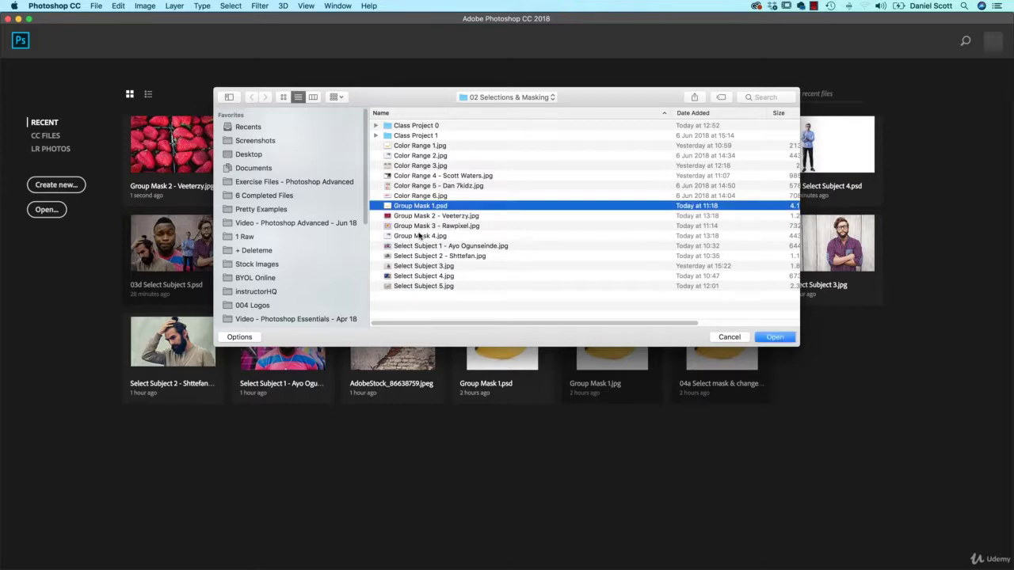
left_click(424, 236, "shift")
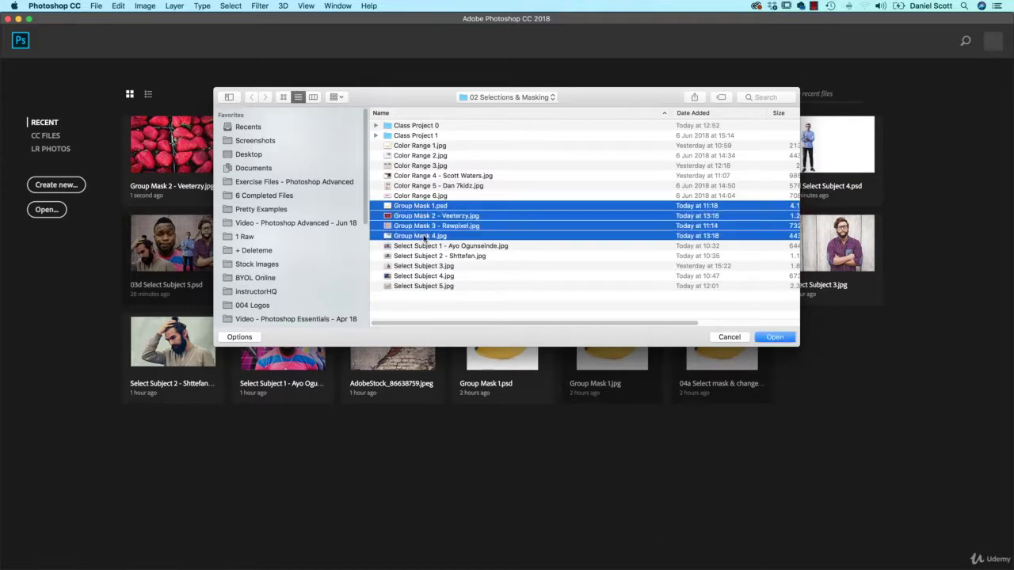
left_click(777, 338)
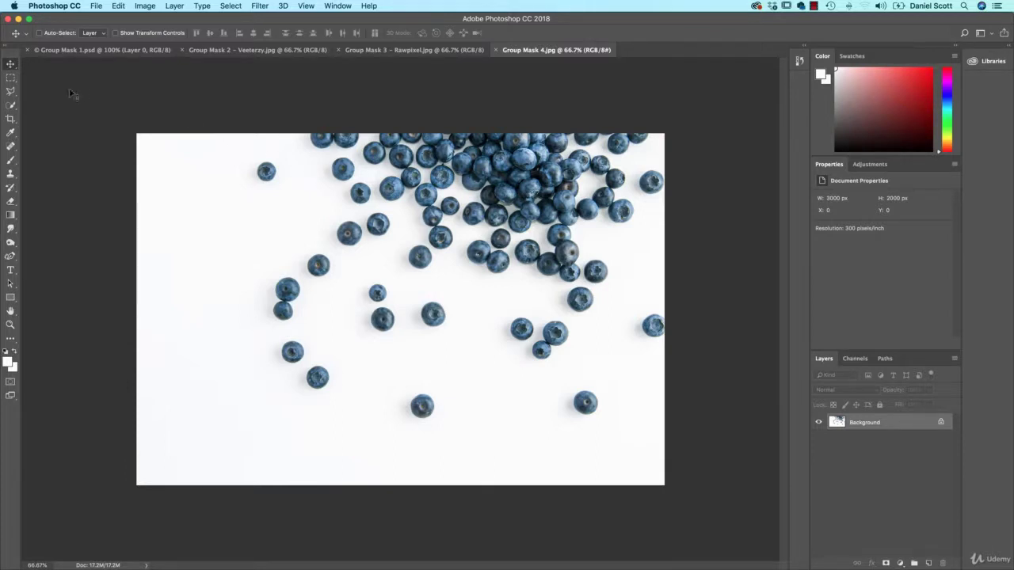
left_click(99, 50)
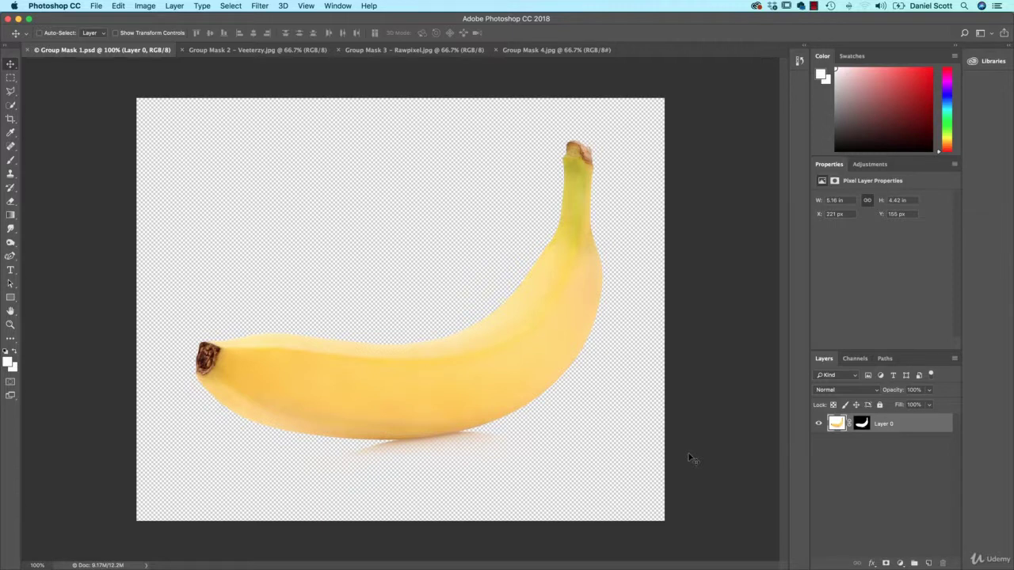
- Load the banana layer mask as a selection and save it as channel 'Banana'
key("super")
left_click(860, 425, "super")
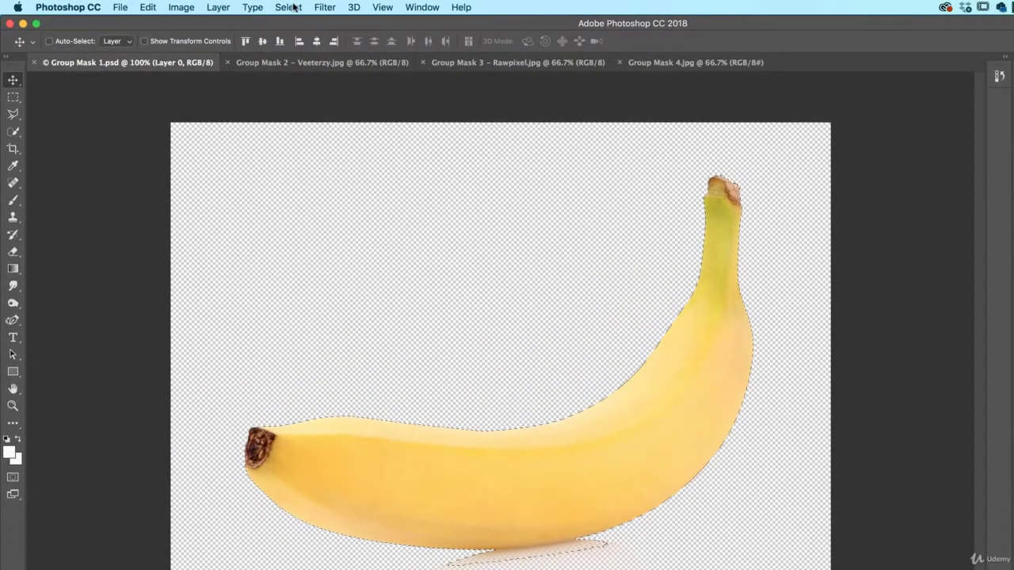
left_click(244, 6)
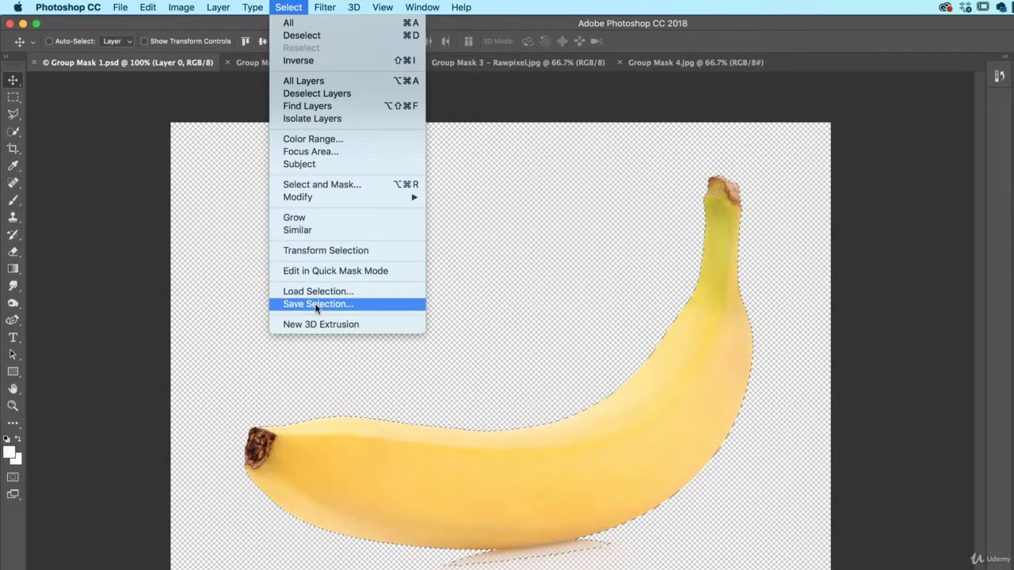
left_click(316, 305)
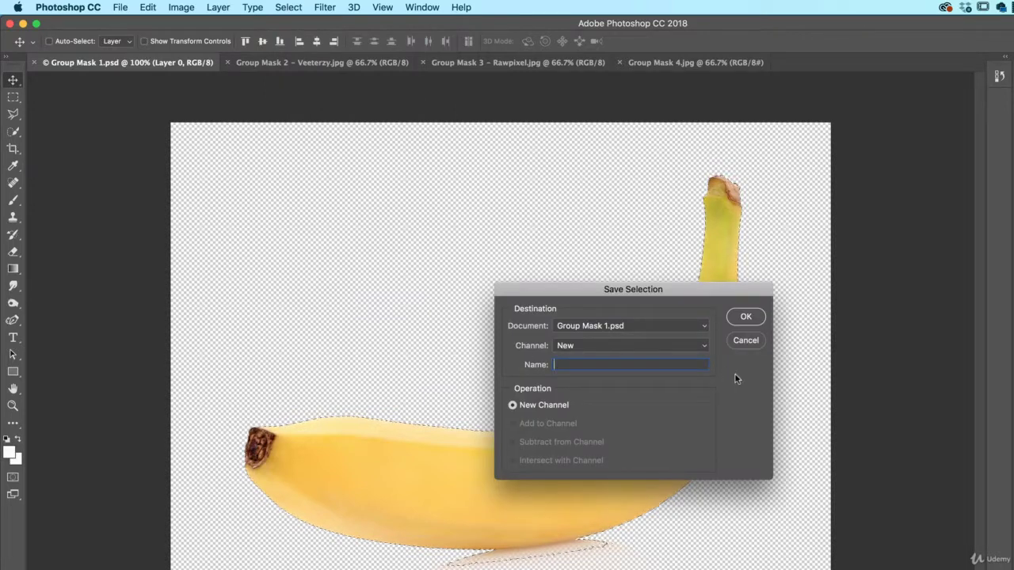
type("Banana")
left_click(746, 316)
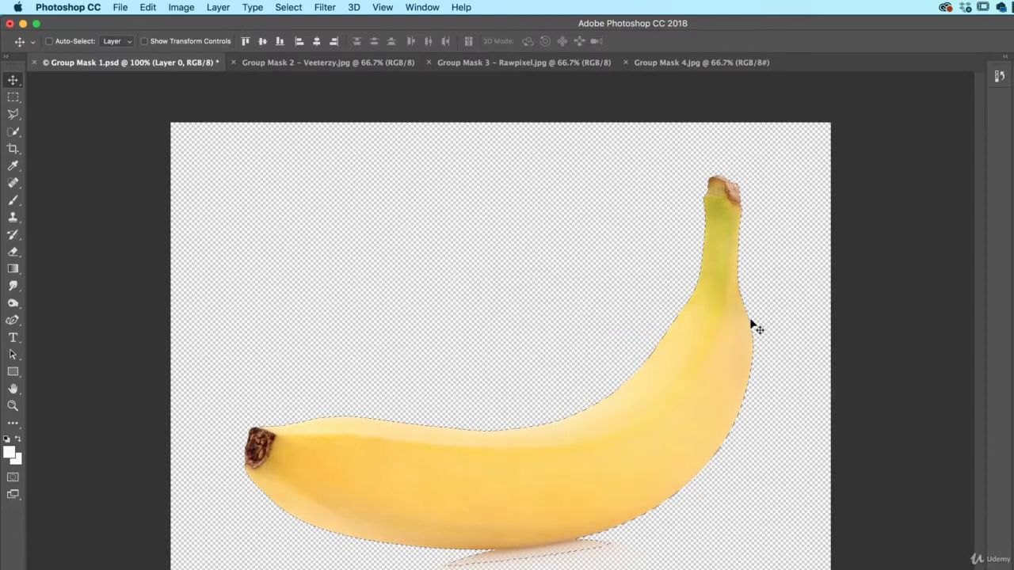
- Deselect and delete the banana layer's mask so the full white-background photo shows
left_click(288, 7)
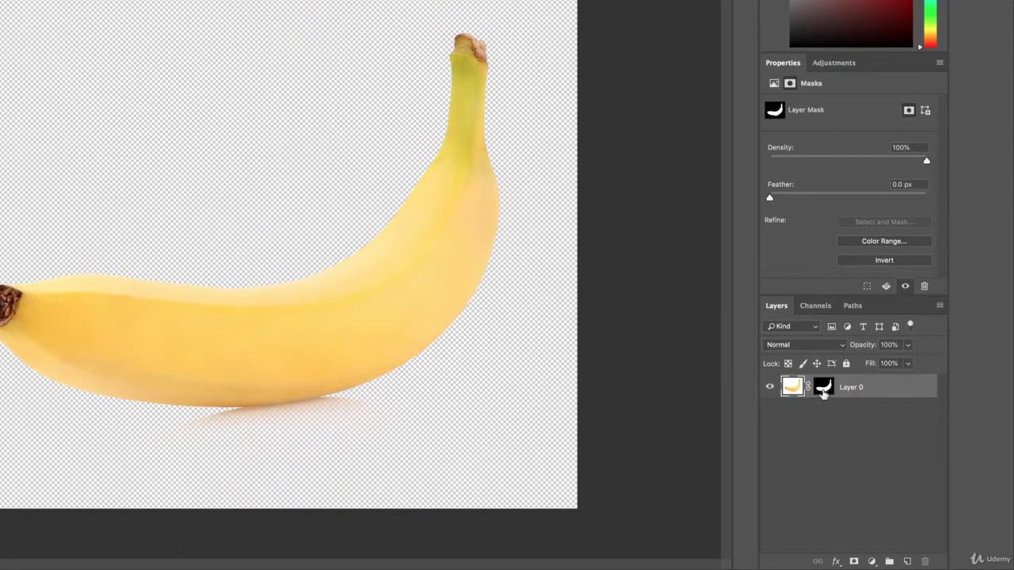
right_click(824, 388)
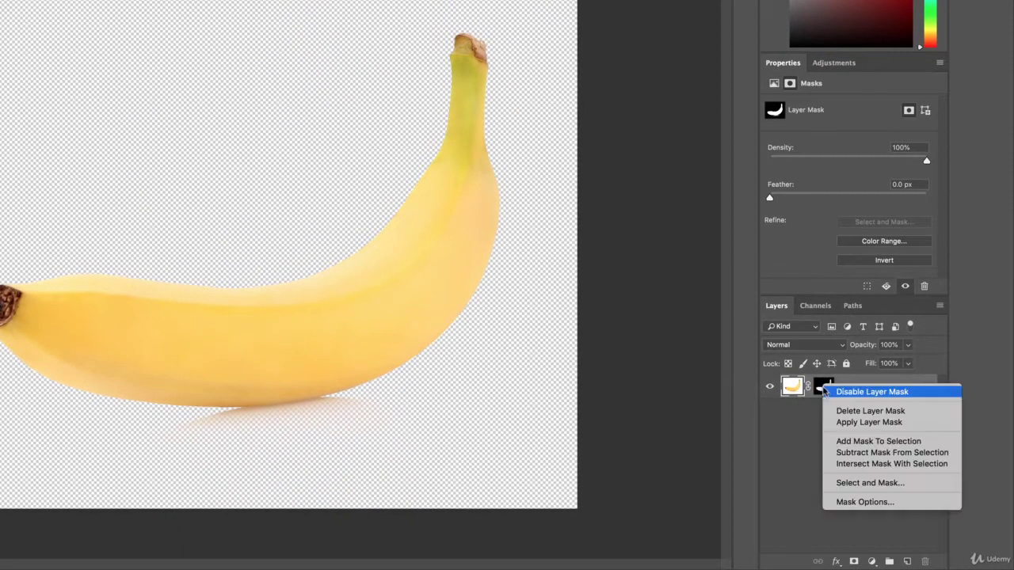
right_click(819, 385)
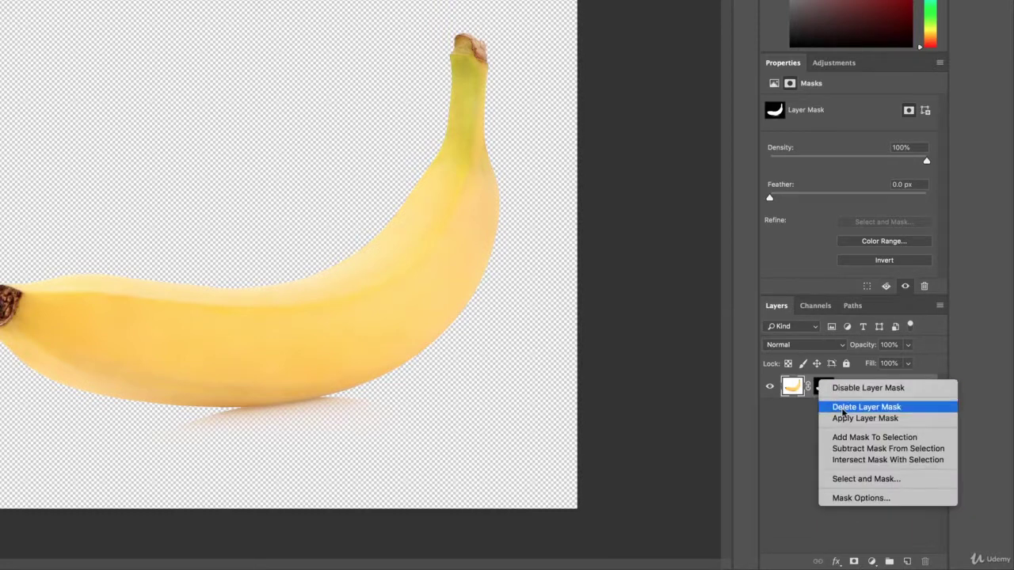
key("Escape")
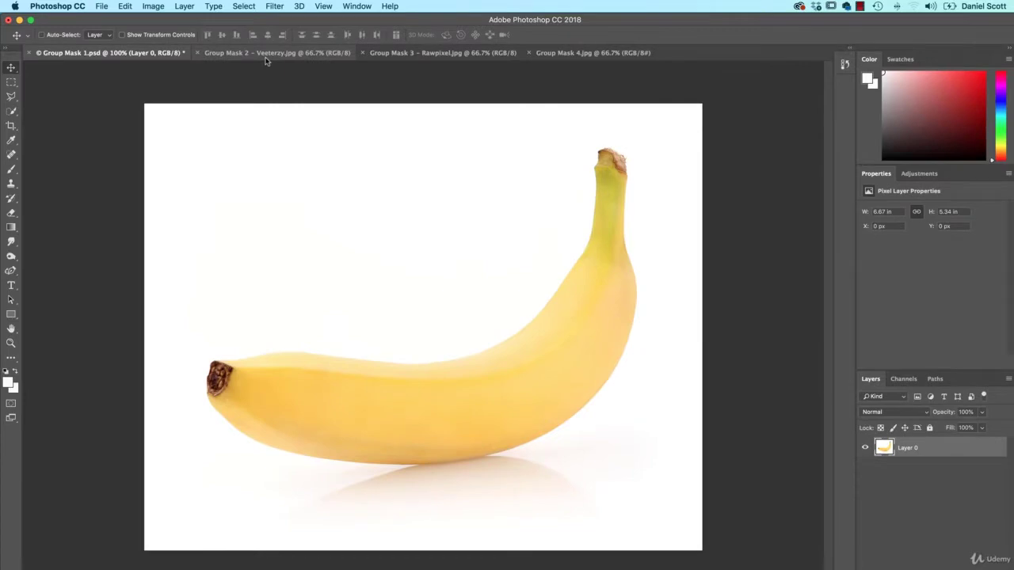
left_click(267, 59)
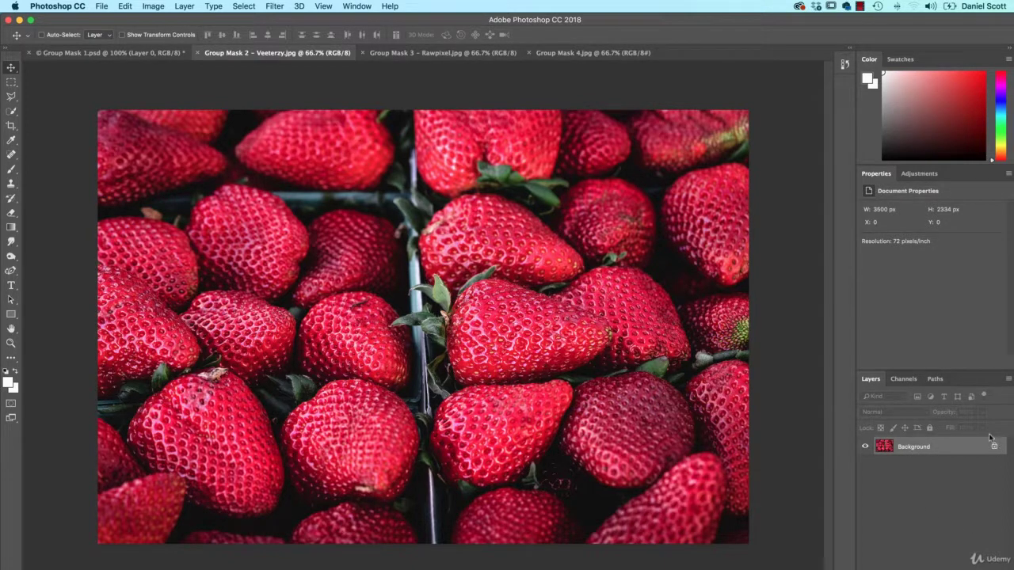
- Convert the strawberries background to a layer, copy it into Group Mask 1, and scale it over the banana's left half
double_click(923, 449)
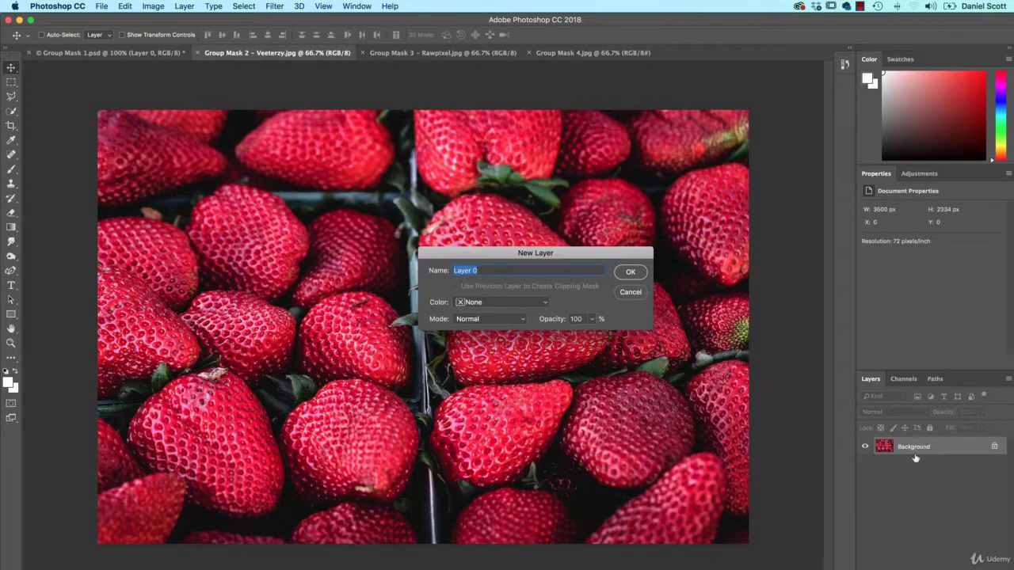
left_click(631, 271)
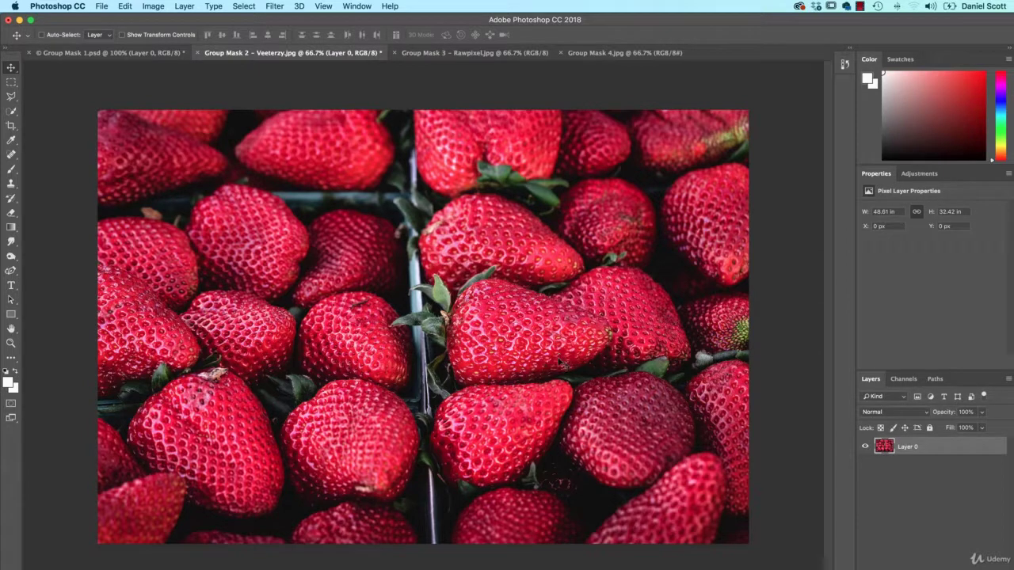
left_click_drag(168, 54, 289, 237)
key("ctrl+t")
left_click_drag(145, 104, 495, 340)
left_click_drag(567, 446, 276, 421)
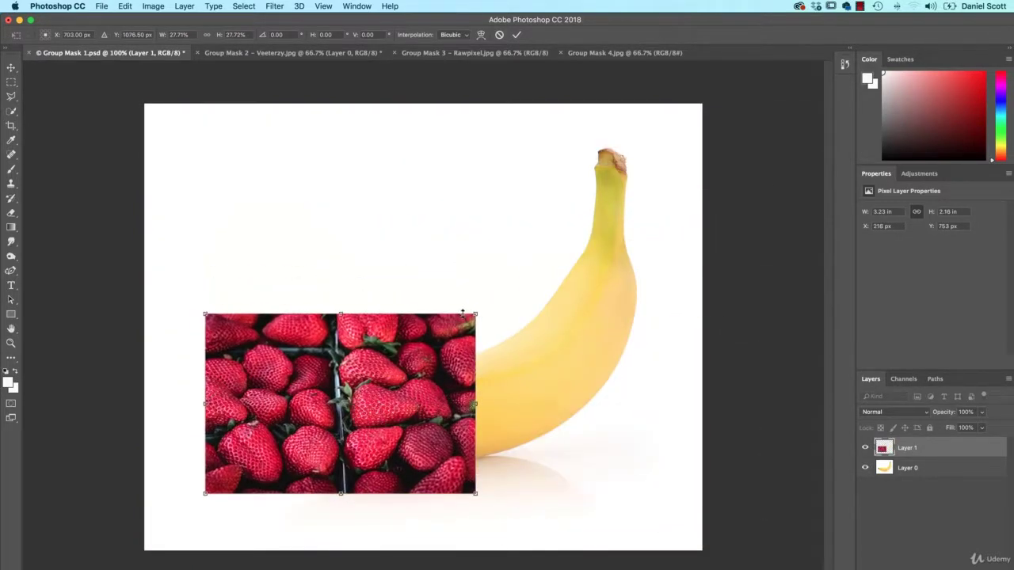
left_click_drag(497, 295, 556, 255)
left_click_drag(503, 317, 474, 328)
key("Return")
- Convert the oranges background to a layer, copy it into Group Mask 1, and scale it to about 53.5% at upper right
left_click(443, 53)
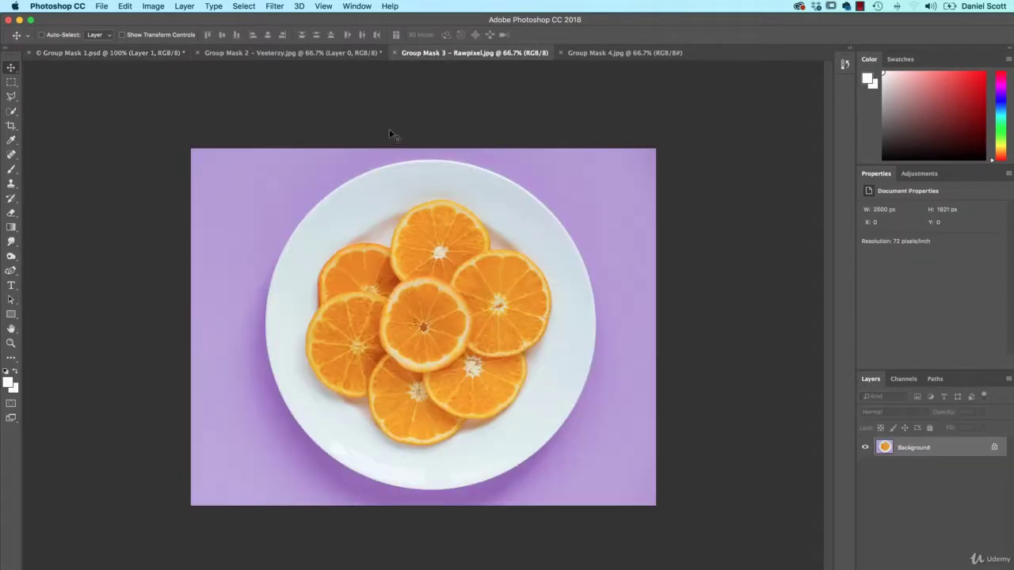
double_click(919, 448)
key("Return")
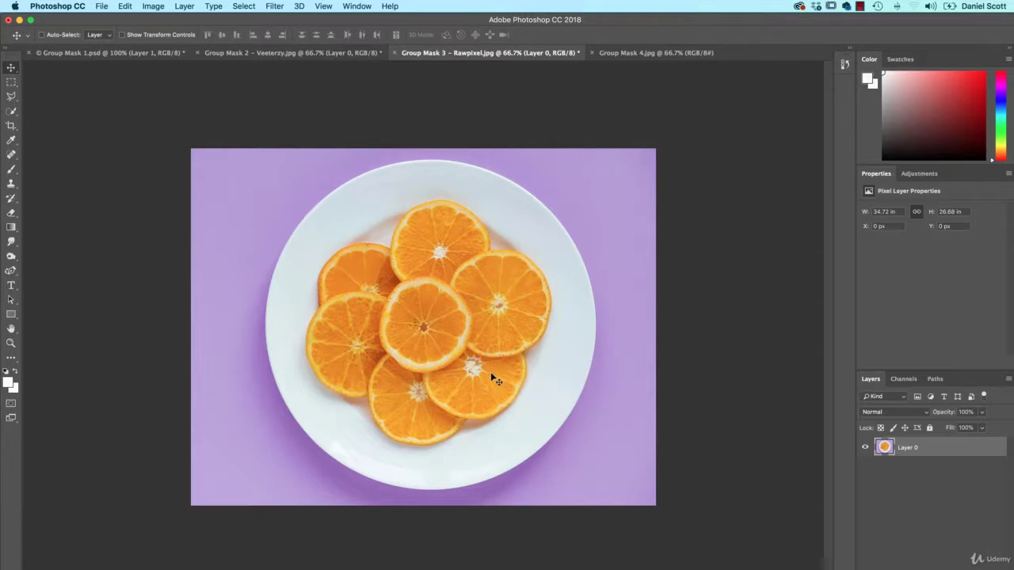
left_click_drag(491, 379, 459, 329)
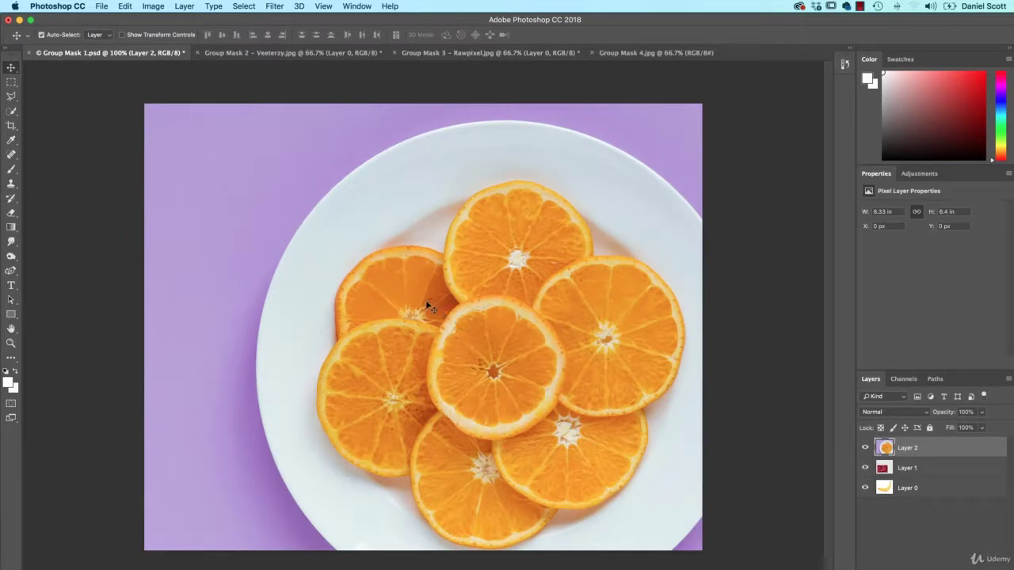
key("super+t")
left_click_drag(144, 103, 468, 353)
left_click_drag(668, 503, 599, 320)
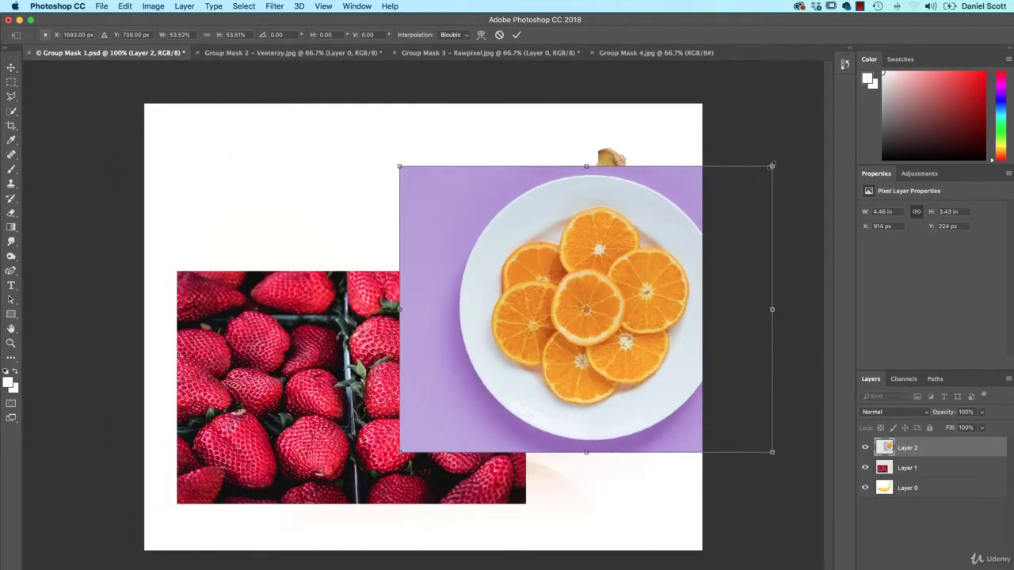
left_click_drag(772, 165, 790, 147)
left_click_drag(670, 262, 657, 269)
key("Return")
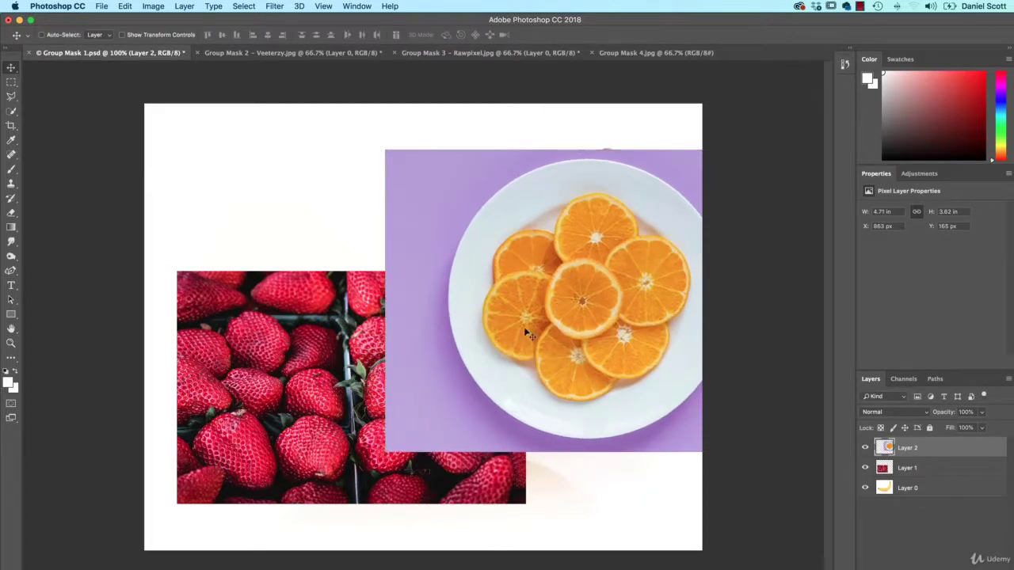
mouse_move(573, 328)
left_mouse_down()
mouse_move(567, 321)
mouse_move(577, 344)
mouse_move(553, 328)
left_mouse_up()
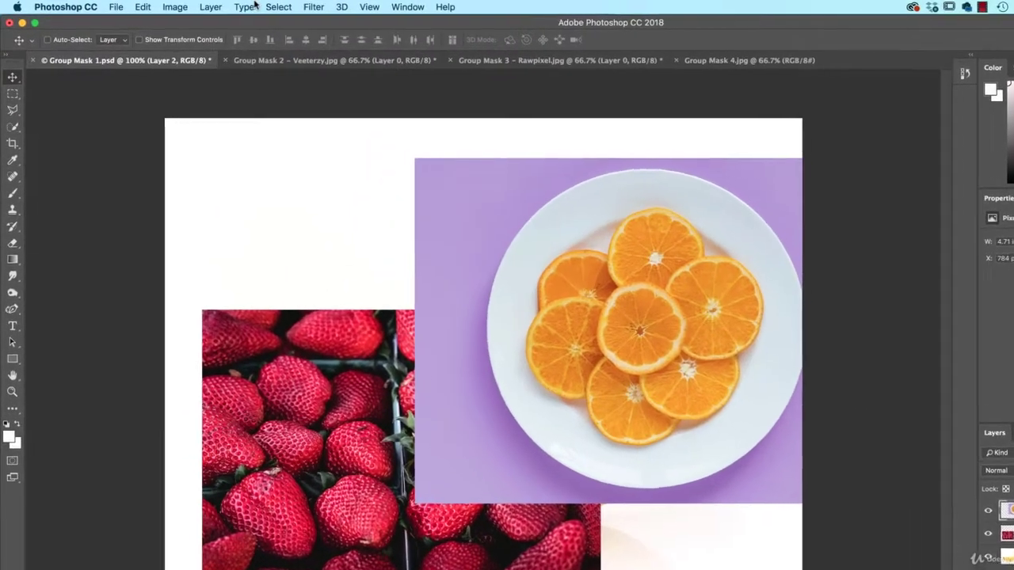
- Load the saved Banana channel as a selection
left_click(248, 6)
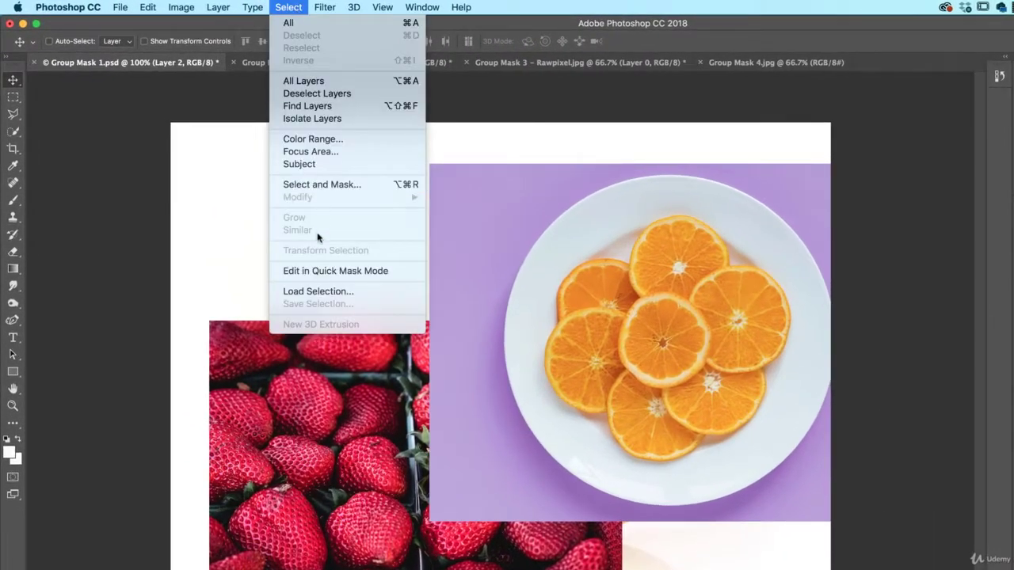
left_click(322, 299)
left_click(598, 349)
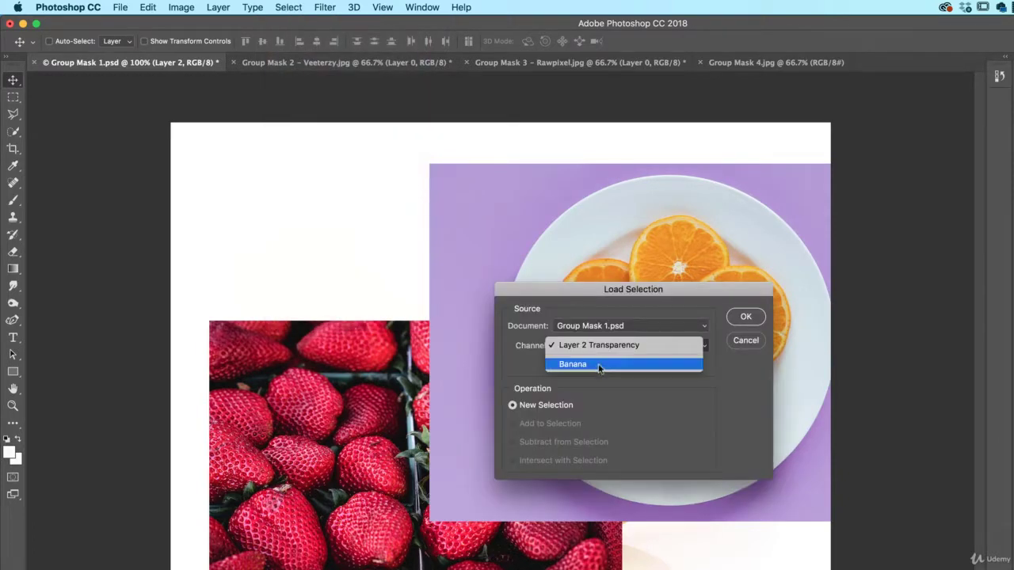
left_click(571, 364)
left_click(745, 316)
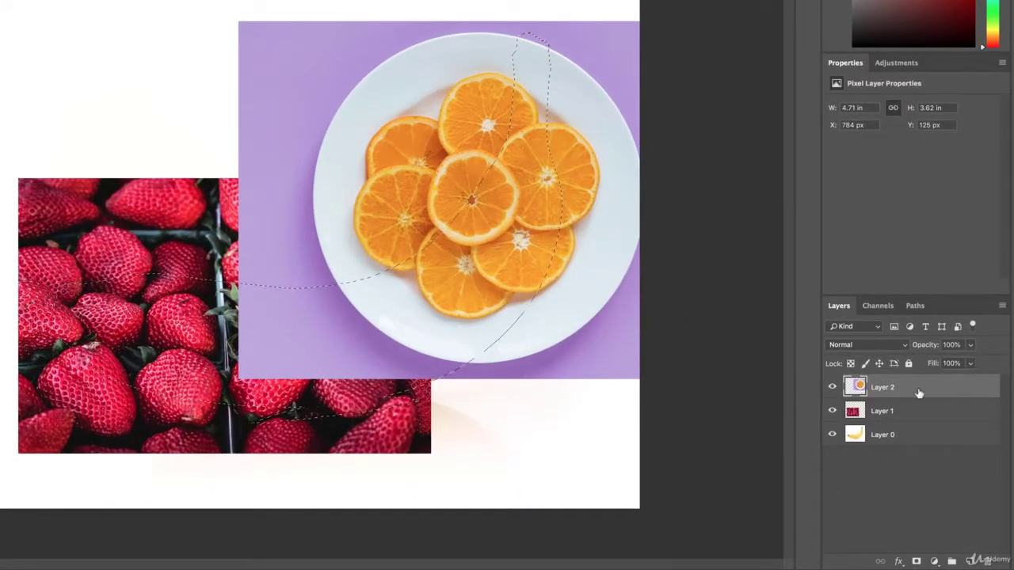
- Add banana-shaped layer masks to the orange layer (Layer 2) and strawberry layer (Layer 1)
left_click(917, 561)
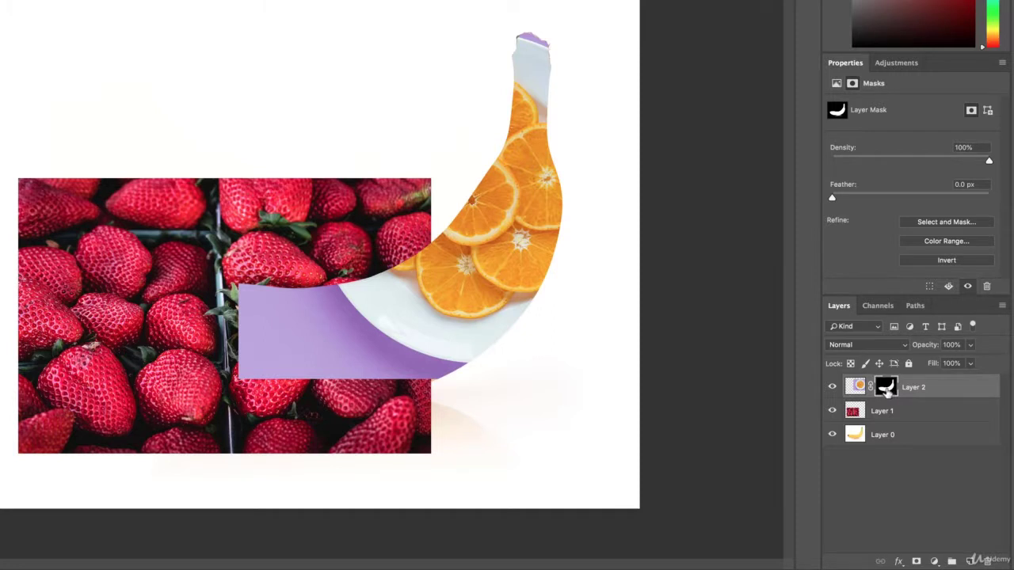
left_click(885, 390, "ctrl")
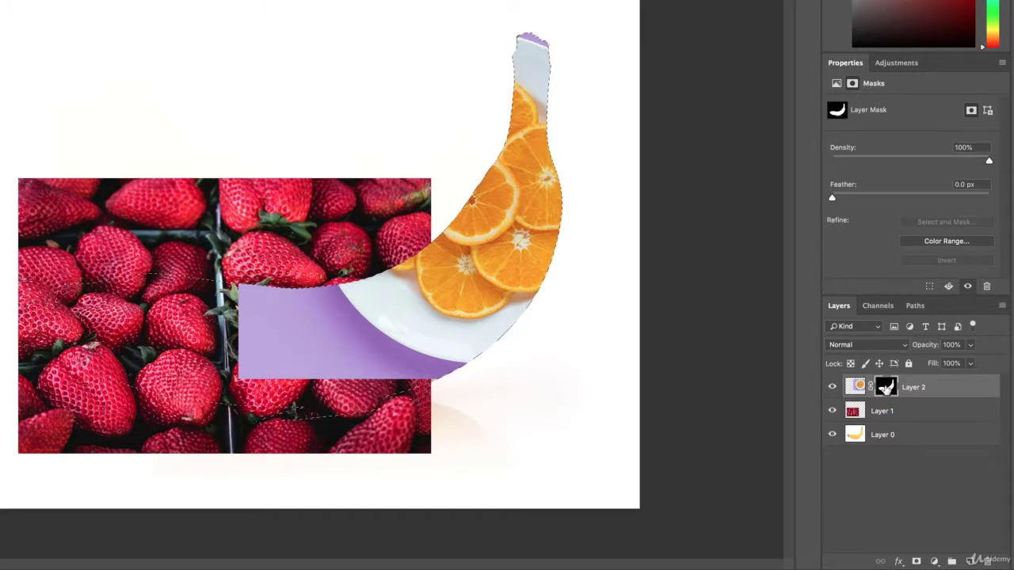
left_click(892, 415)
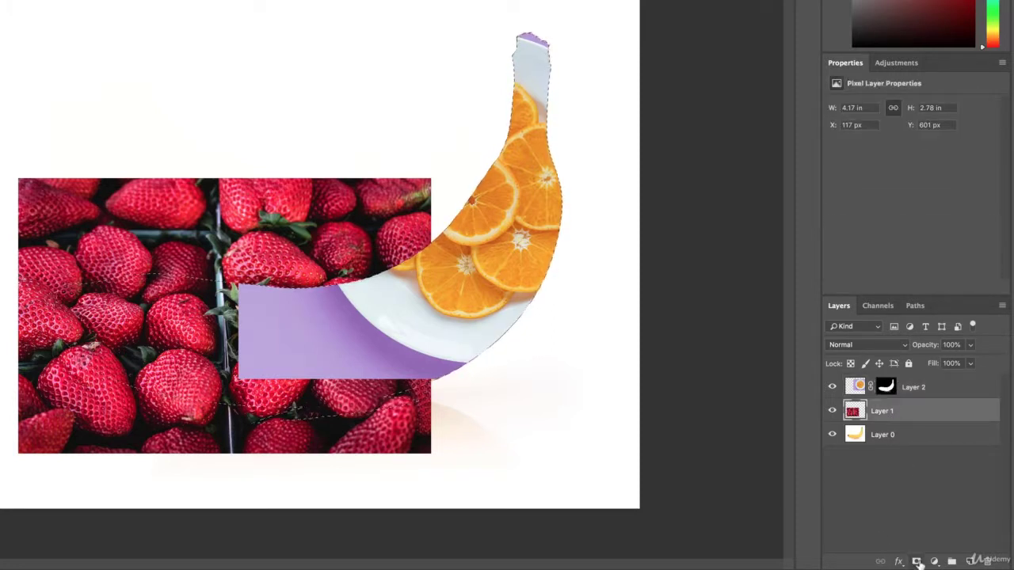
left_click(916, 562)
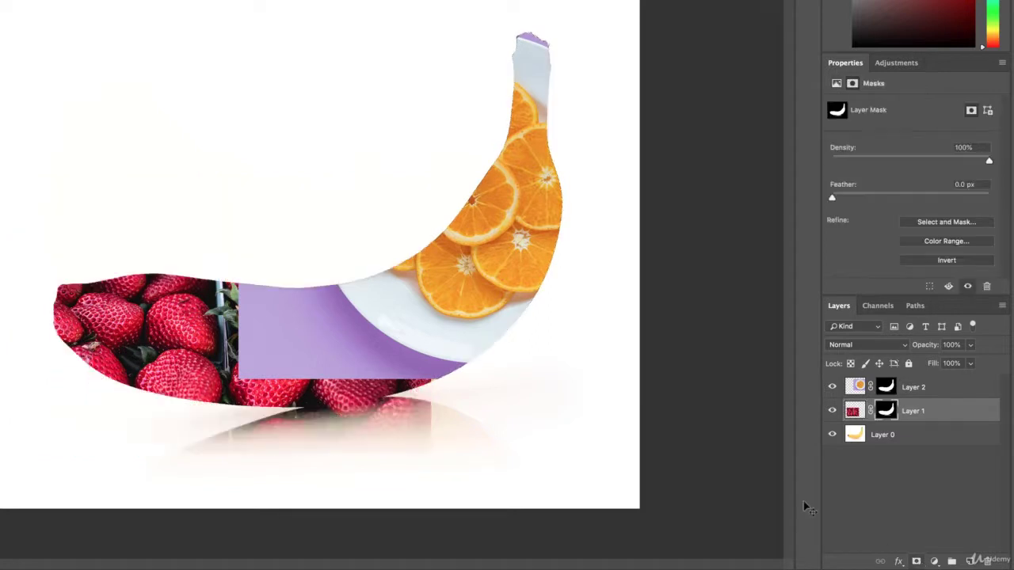
- Remove the individual banana masks from both photo layers and clear the selection
left_click(885, 411, "ctrl")
key("Delete")
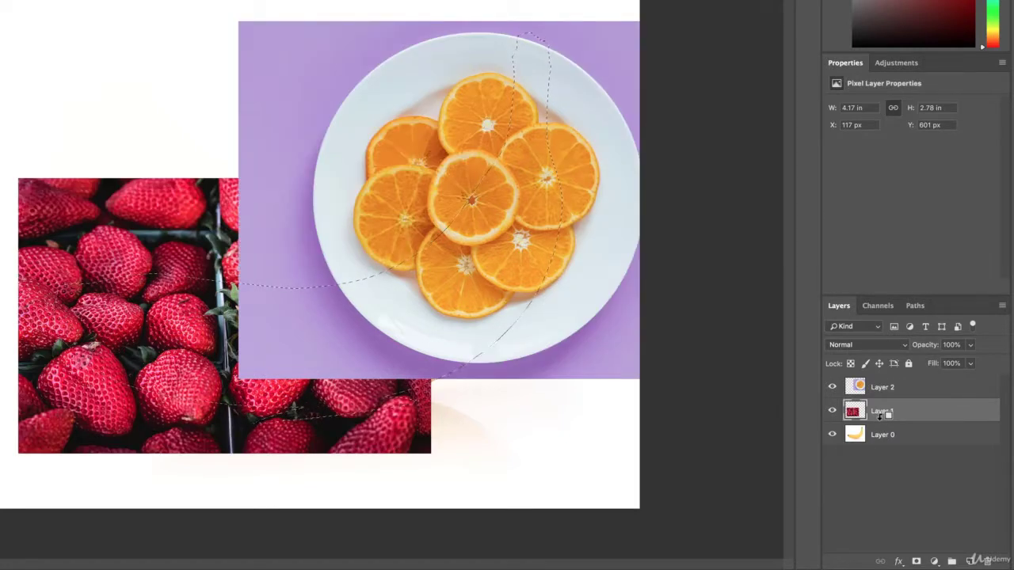
left_click(892, 489)
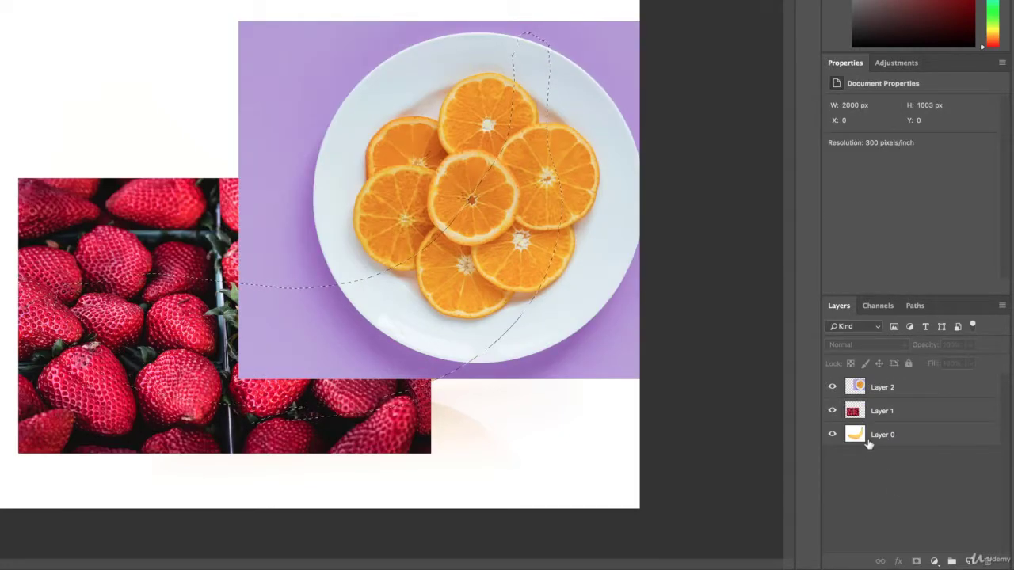
key("ctrl+d")
- Create a group named Banana Mask and move the orange and strawberry layers into it
left_click(952, 561)
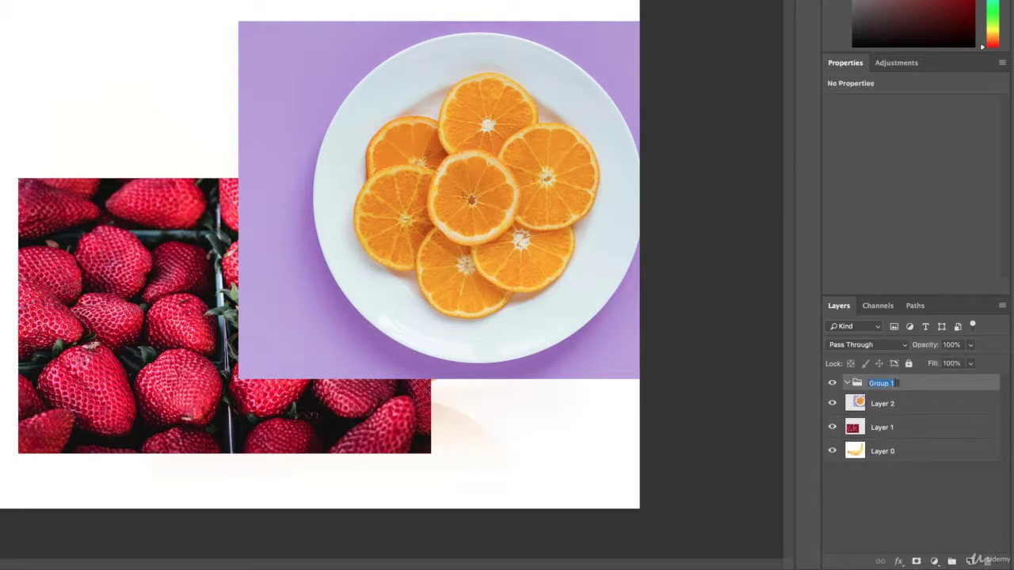
type("Banana Mask")
key("Return")
left_click(883, 406)
left_click(892, 428, "shift")
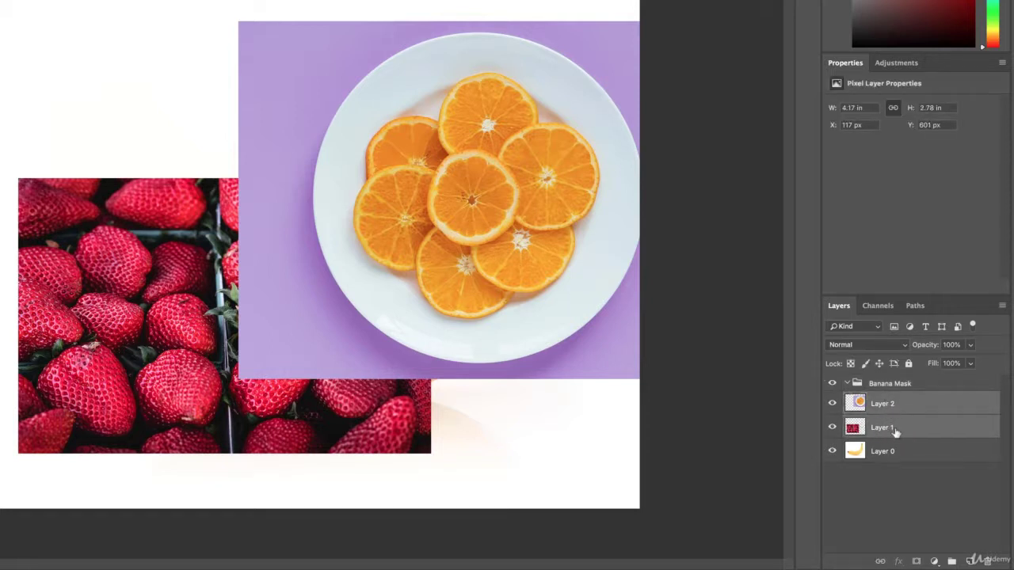
left_click_drag(895, 430, 889, 386)
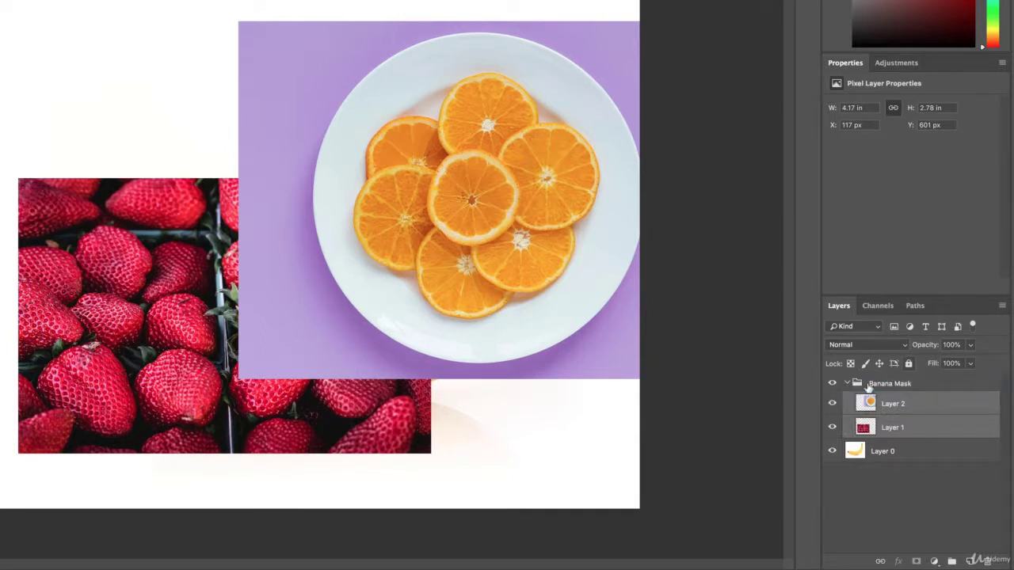
- Toggle the Banana Mask group's visibility to compare, then select and collapse it
left_click(831, 384)
left_click(831, 385)
left_click(831, 384)
left_click(830, 384)
left_click(886, 385)
left_click(847, 383)
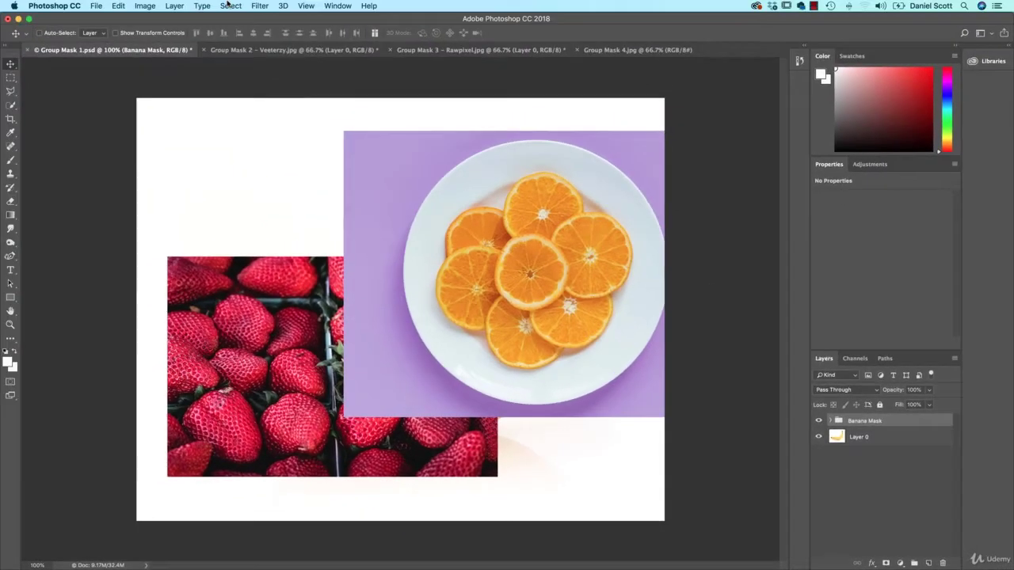
- Load the Banana channel selection and add it as a mask on the Banana Mask group
left_click(230, 5)
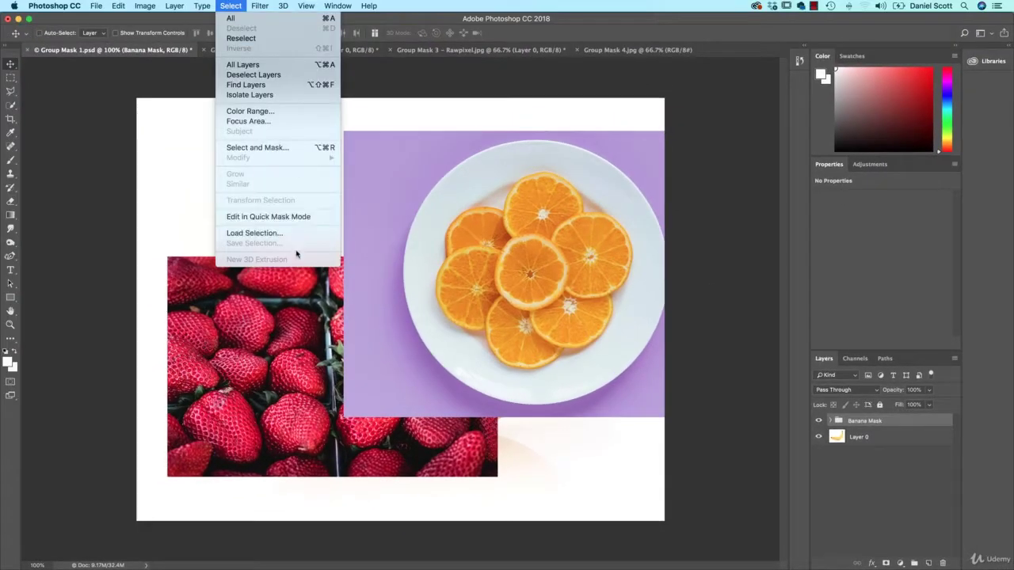
left_click(298, 233)
left_click(523, 276)
left_click(515, 276)
left_click(597, 252)
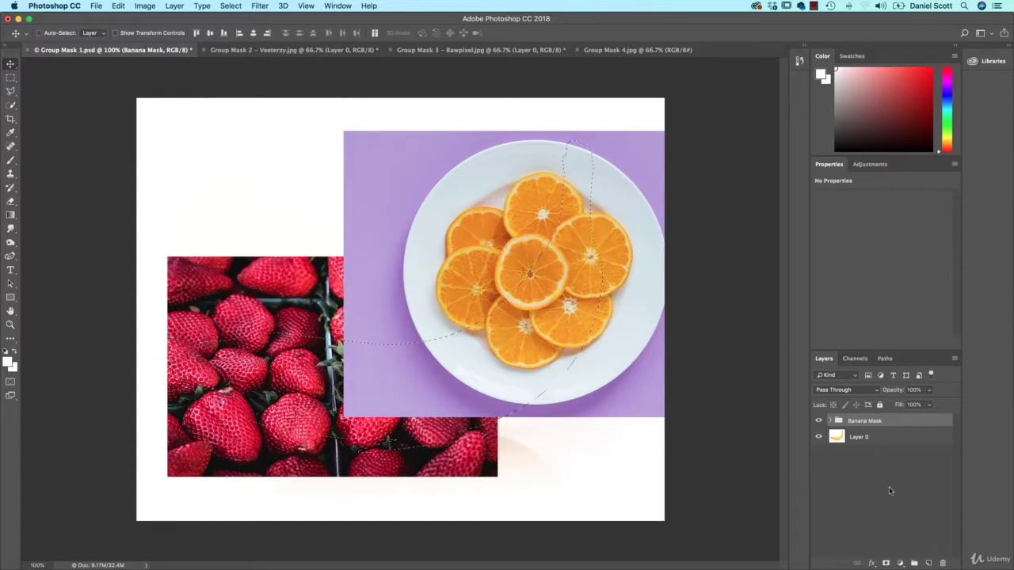
left_click(886, 563)
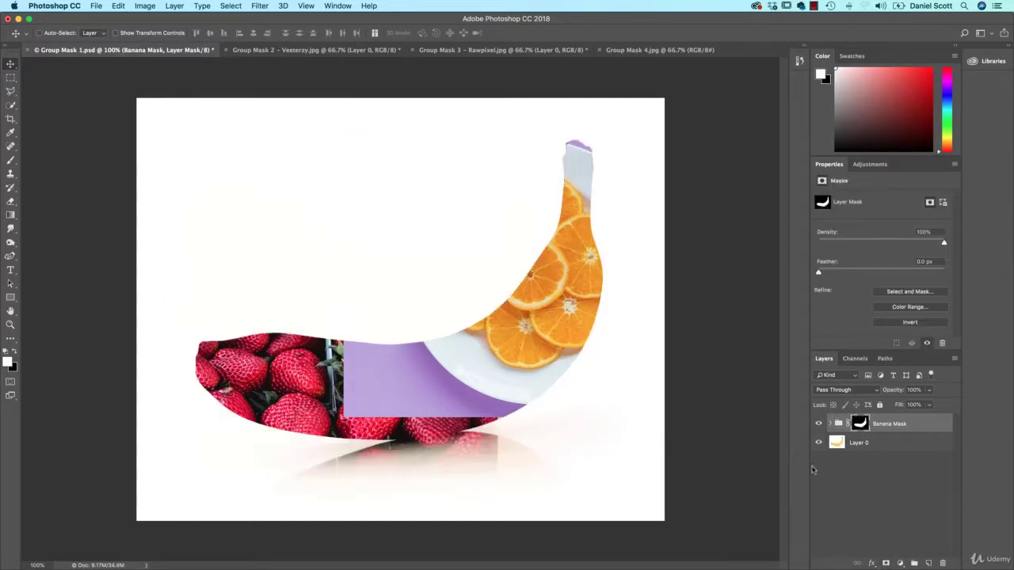
left_click(830, 424)
left_click(868, 442)
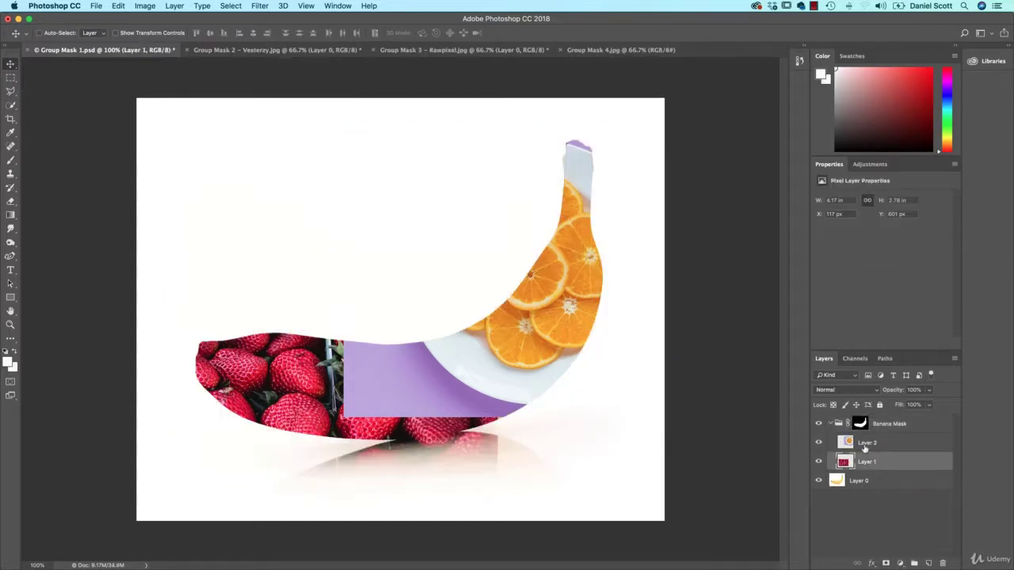
- Drag the blueberries photo from Group Mask 4.jpg into the Banana Mask group of Group Mask 1.psd
left_click(610, 50)
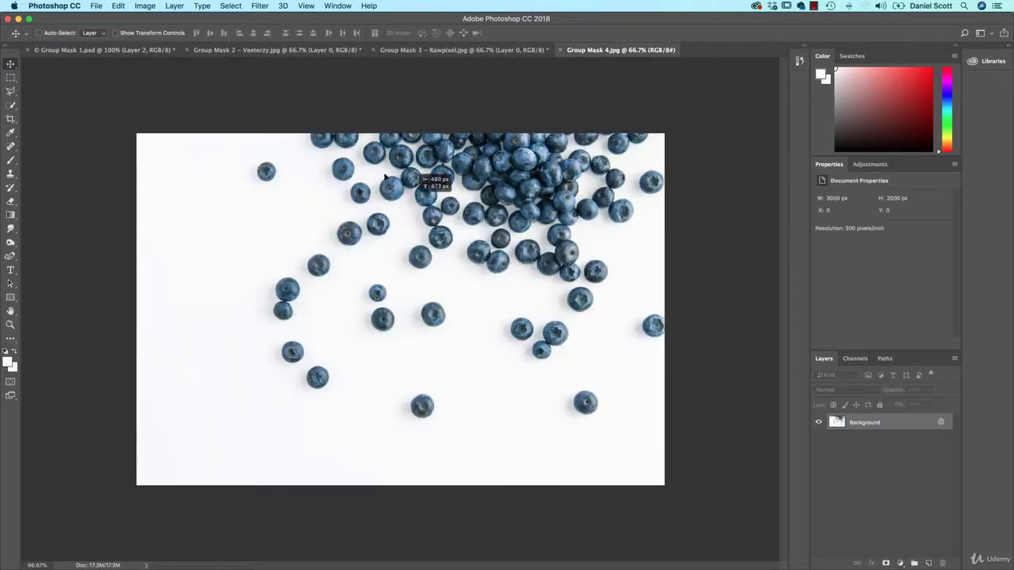
left_click(143, 49)
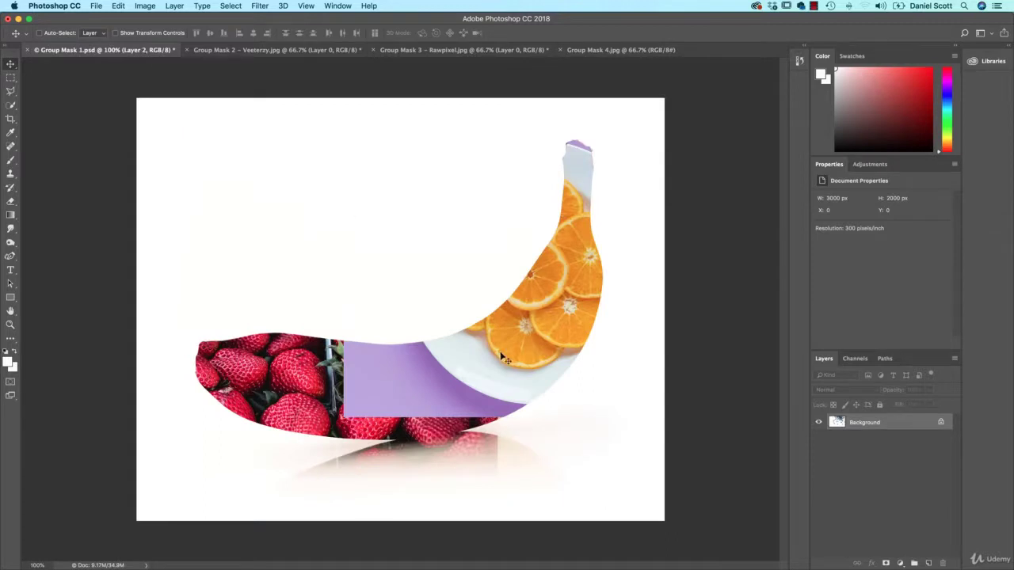
left_click_drag(511, 360, 408, 402)
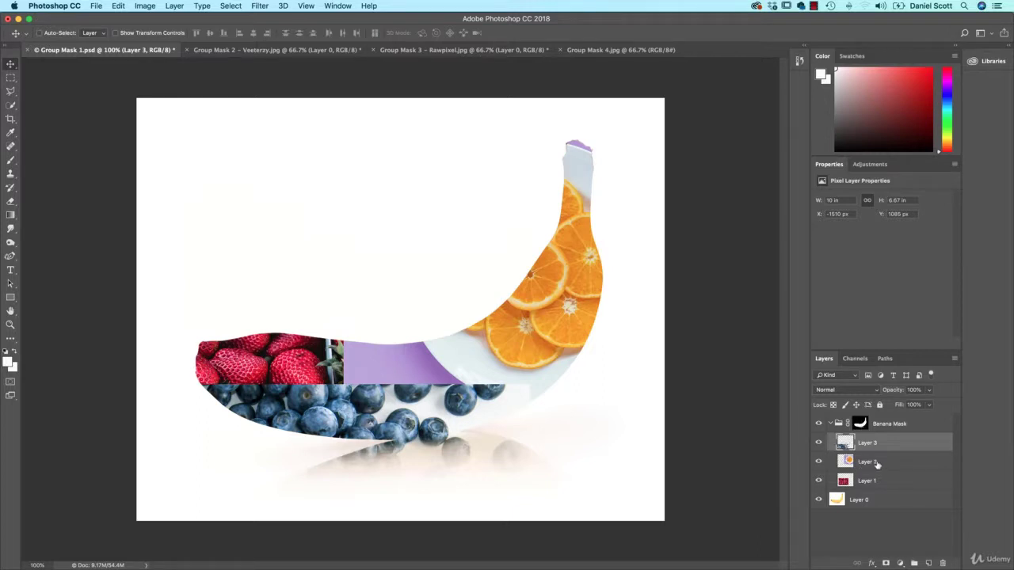
- Delete the blueberry and orange layers, nudge the strawberries right, and bring up the orange-slices photo
left_click(876, 464, "shift")
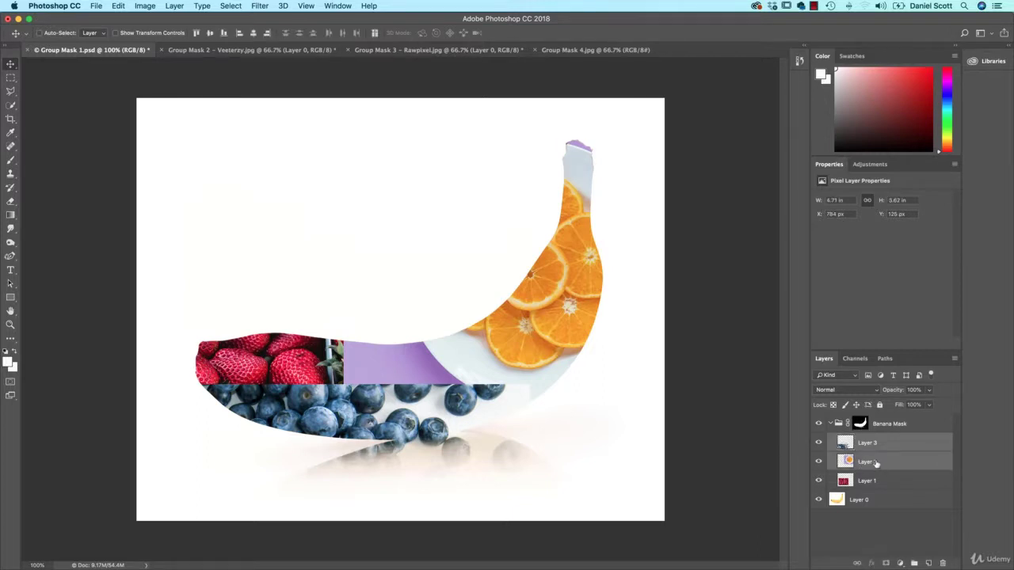
left_click(942, 563)
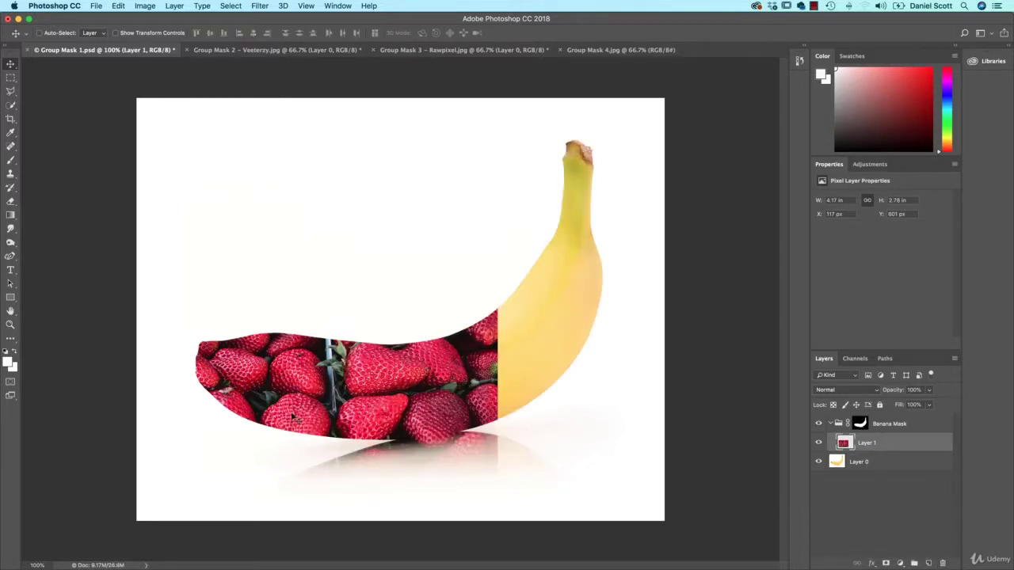
left_click_drag(300, 363, 322, 402)
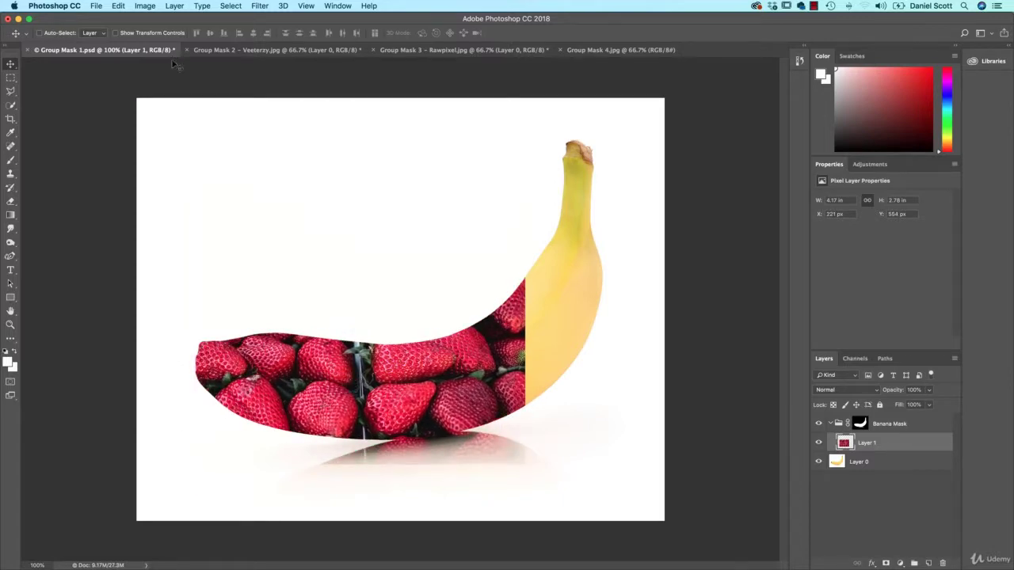
left_click(226, 50)
left_click(410, 50)
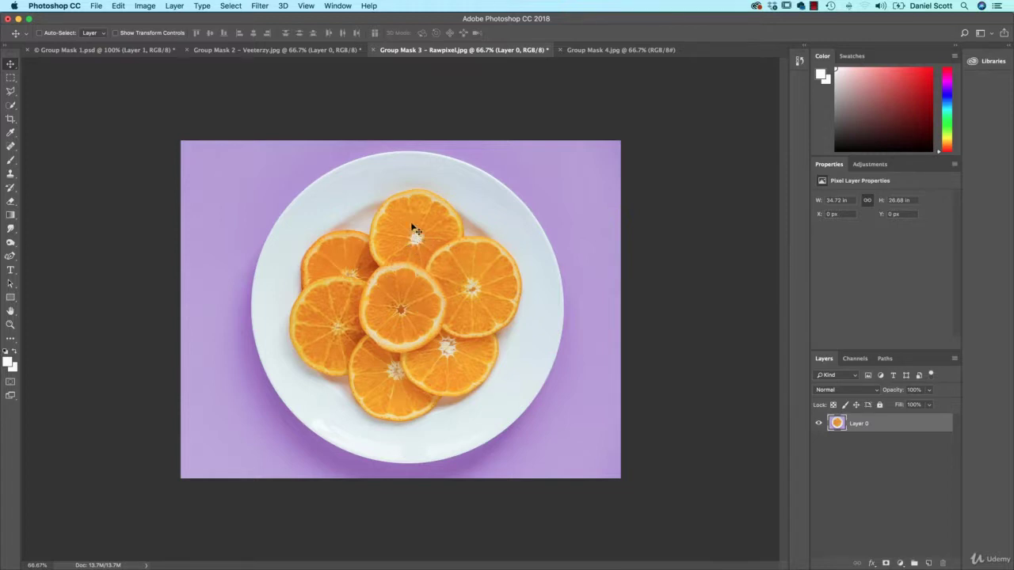
- Quick-select the orange slices and add a layer mask hiding the plate and purple background
left_click(11, 105)
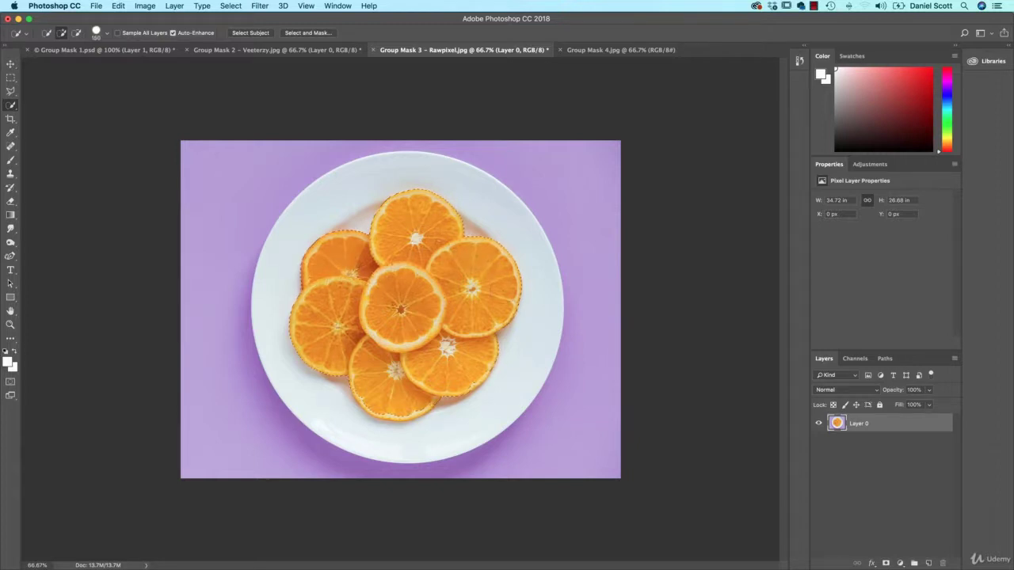
left_click(886, 564)
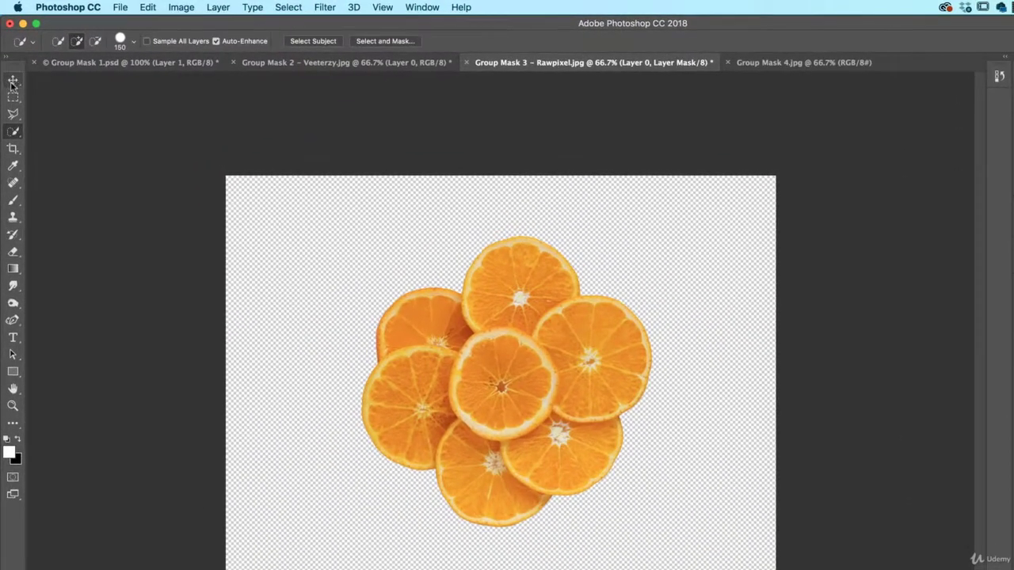
left_click(13, 80)
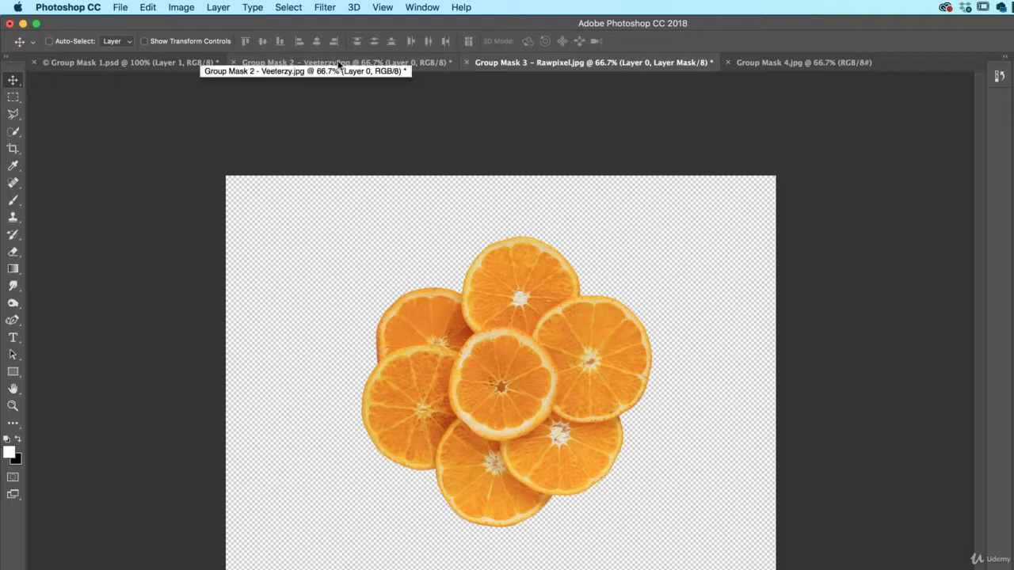
- Paste the orange slices into the banana composite, shift them right, and convert them to a smart object
left_click(130, 62)
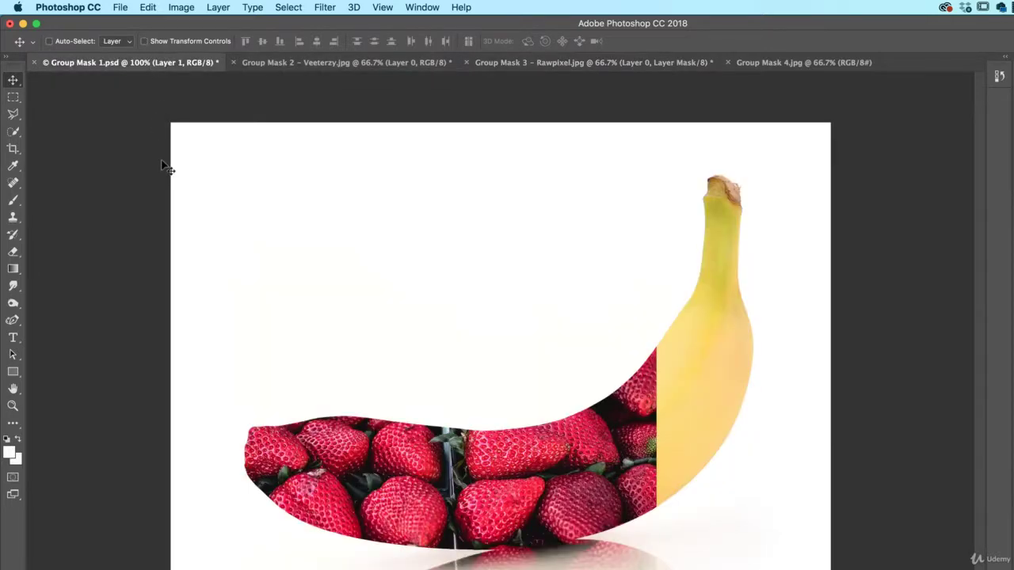
key("super+v")
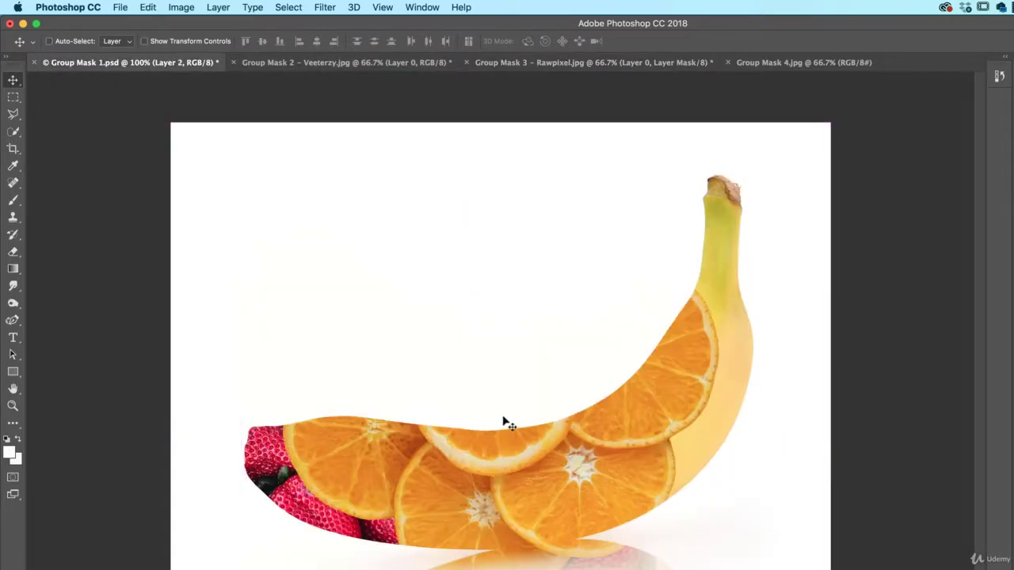
left_click_drag(534, 480, 595, 425)
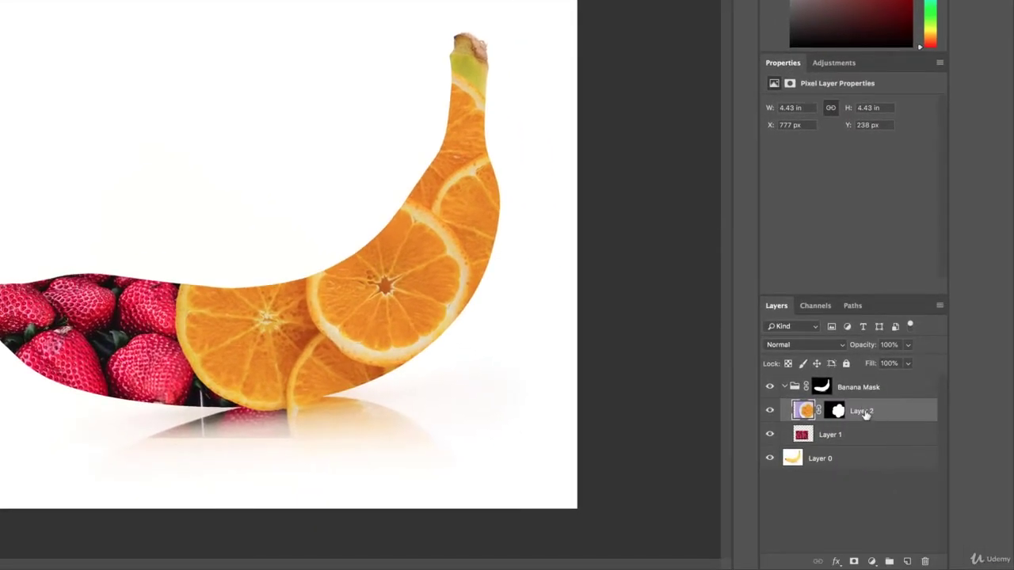
right_click(866, 414)
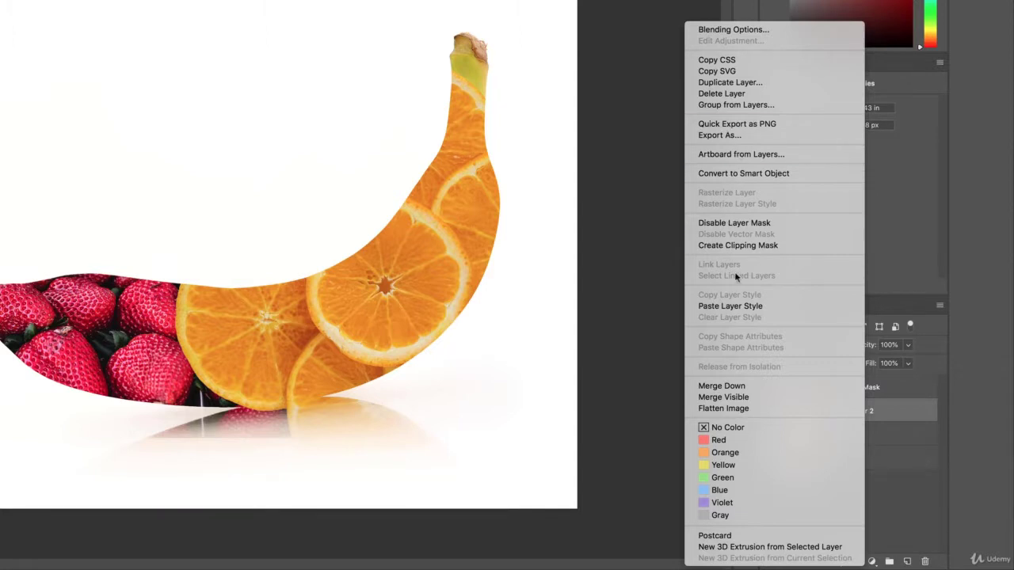
left_click(723, 173)
- Scale the orange slices down and position them in the banana's middle section
key("ctrl+t")
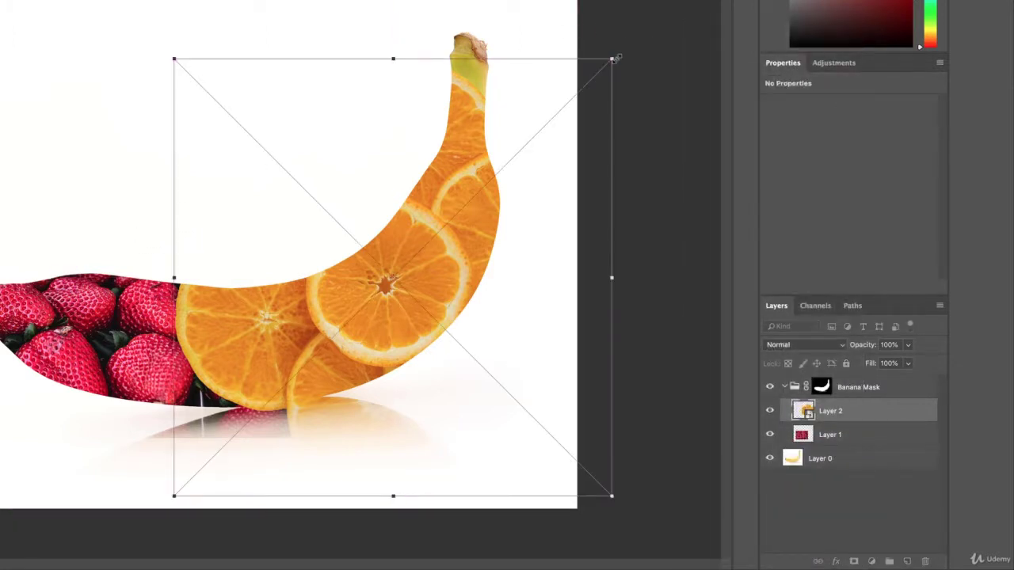
left_click_drag(610, 56, 442, 228)
left_click_drag(424, 314, 466, 234)
left_click_drag(487, 150, 499, 136)
key("Return")
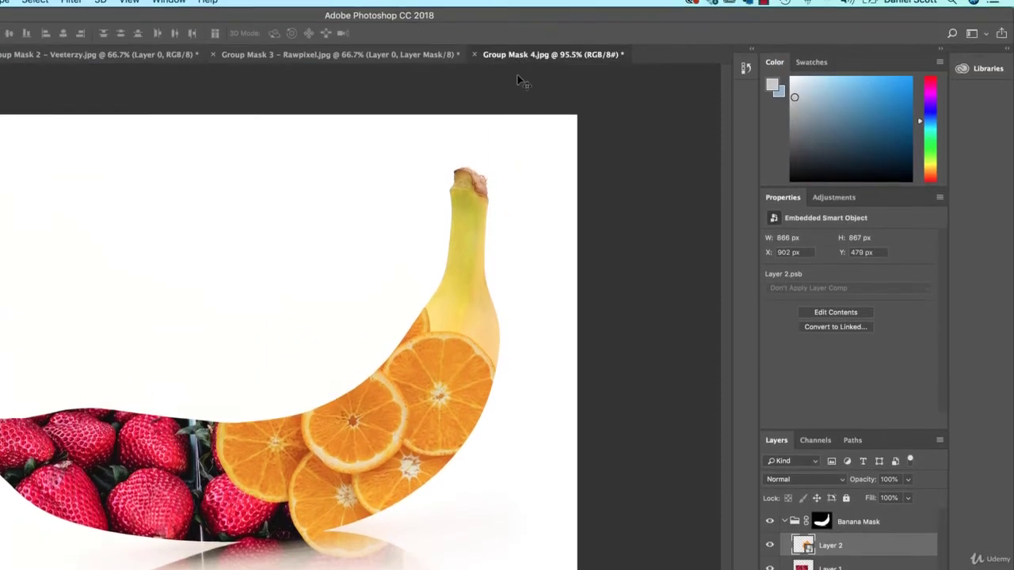
- In Group Mask 4, open Color Range, sample several blueberry shades and set Fuzziness to 83
left_click(520, 51)
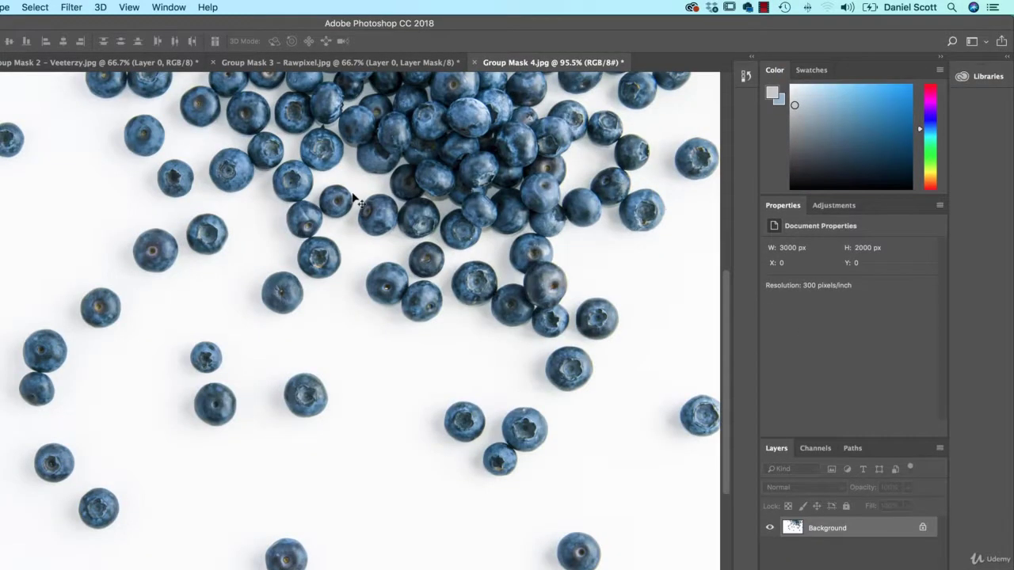
left_click(14, 6)
mouse_move(42, 7)
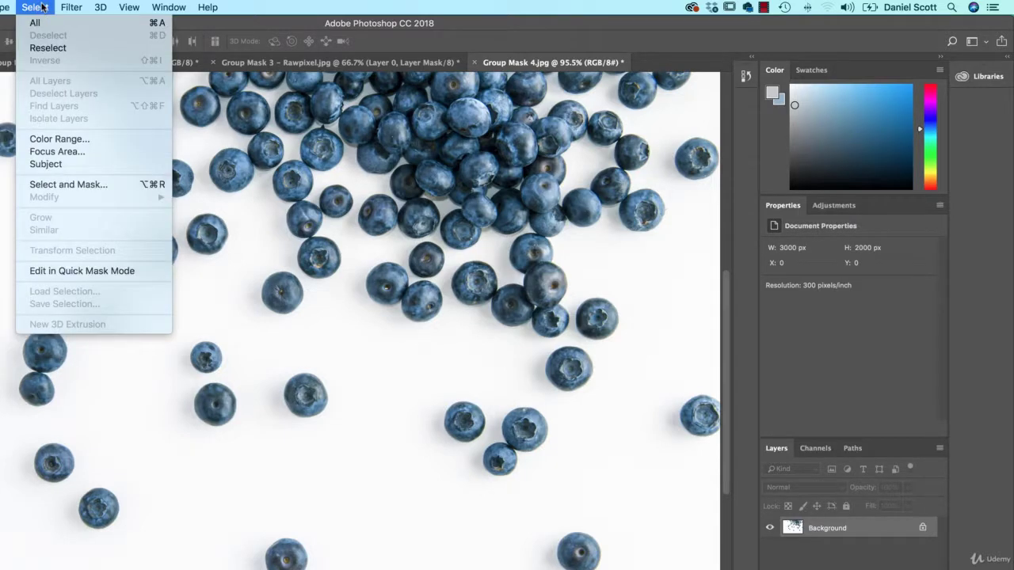
left_click(49, 140)
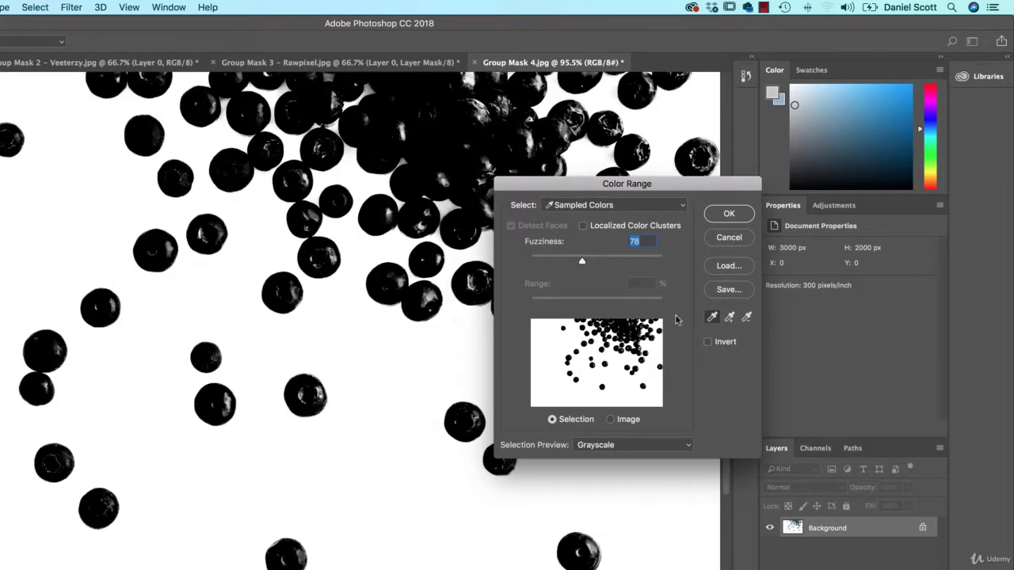
left_click(392, 277)
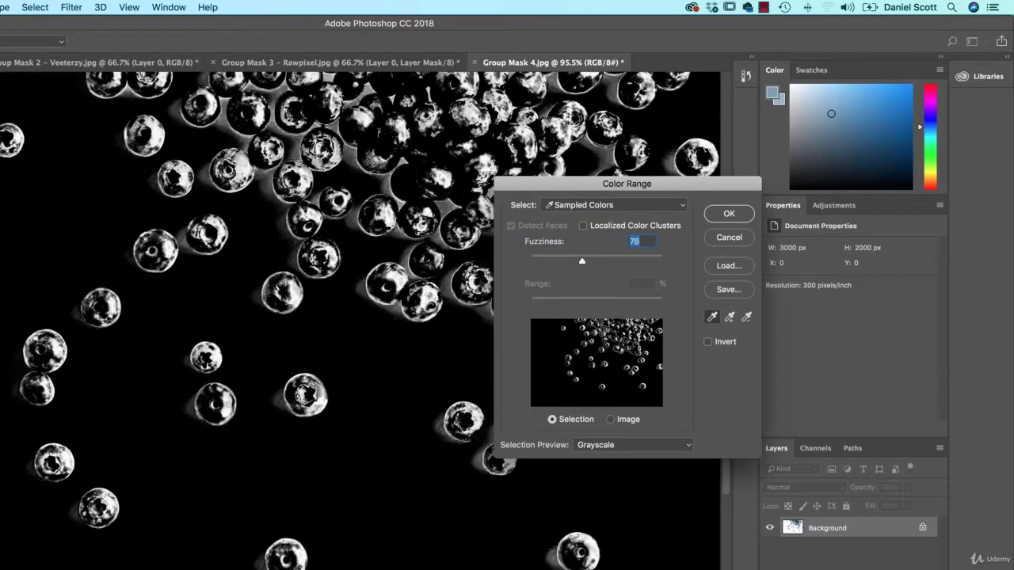
left_click(729, 316)
left_click(383, 276)
left_click(401, 283)
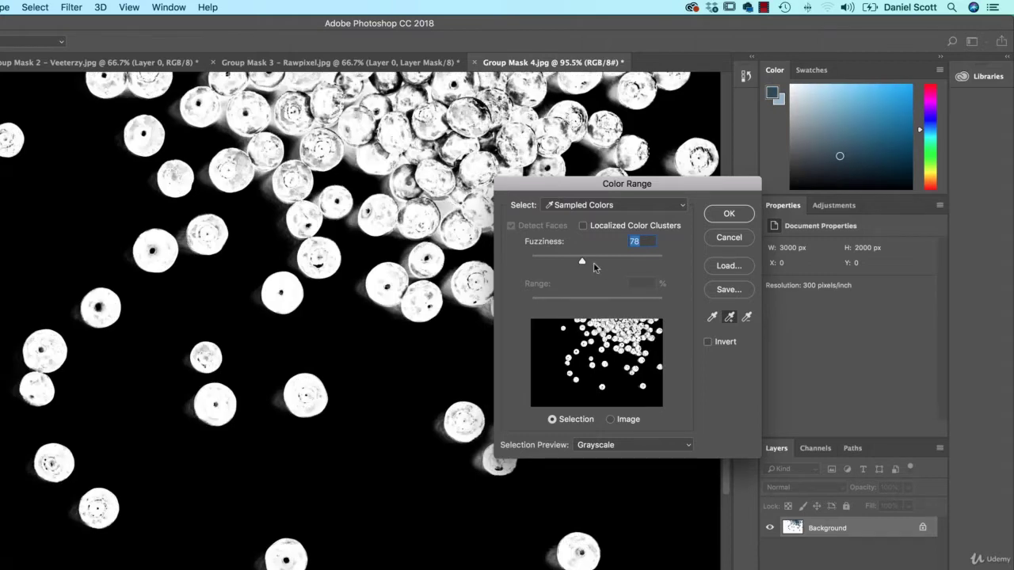
mouse_move(593, 267)
left_mouse_down()
mouse_move(610, 263)
mouse_move(586, 270)
left_mouse_up()
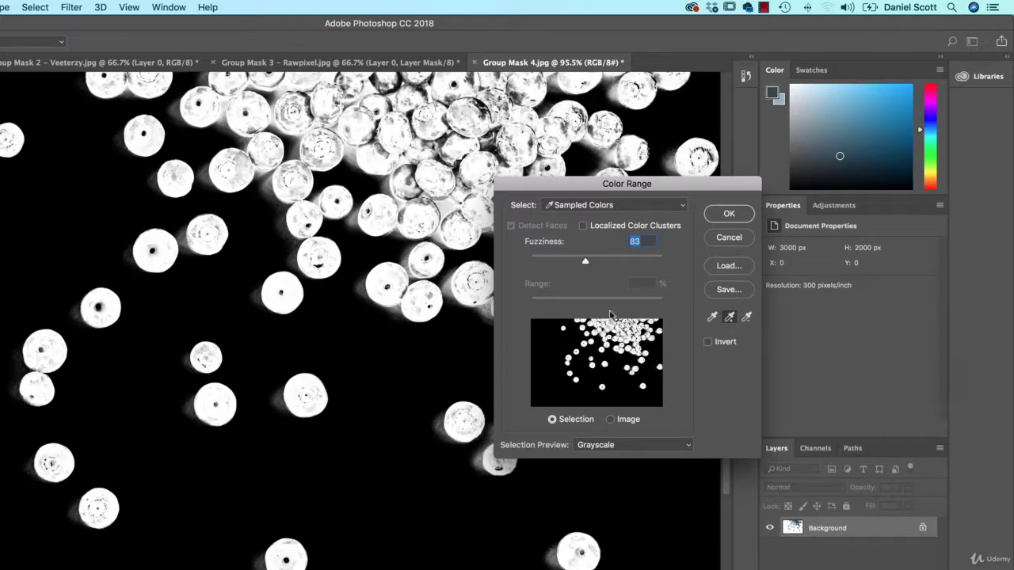
- Resample the Color Range on the white background, add its lighter tones, and confirm the selection
left_click(713, 318)
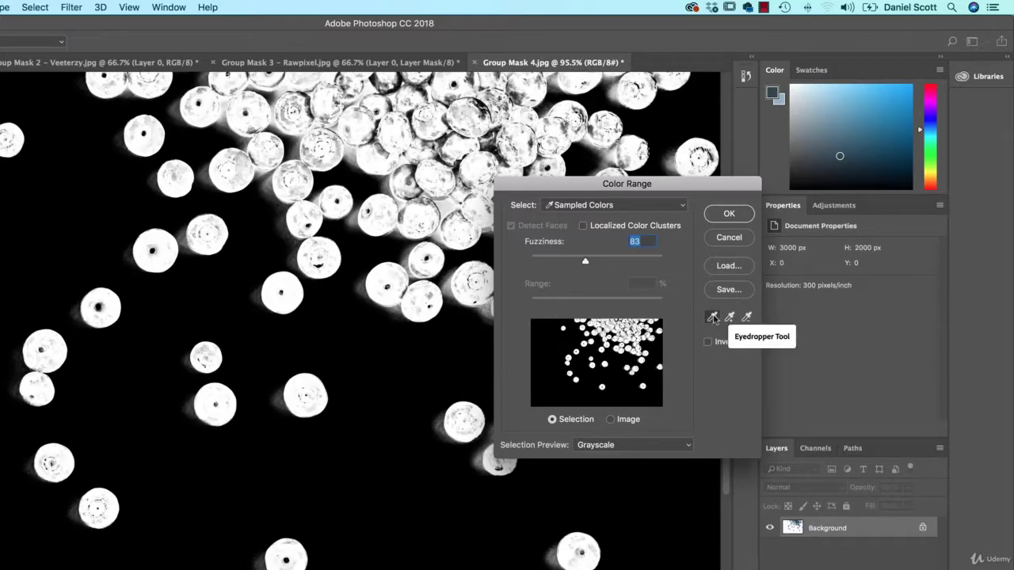
left_click(394, 479)
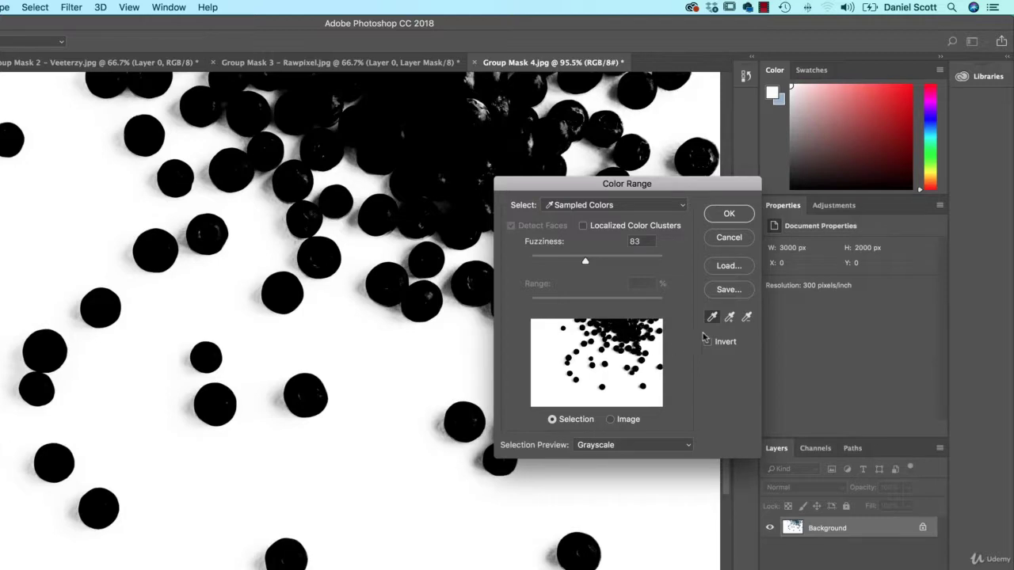
left_click(729, 317)
left_click(338, 392)
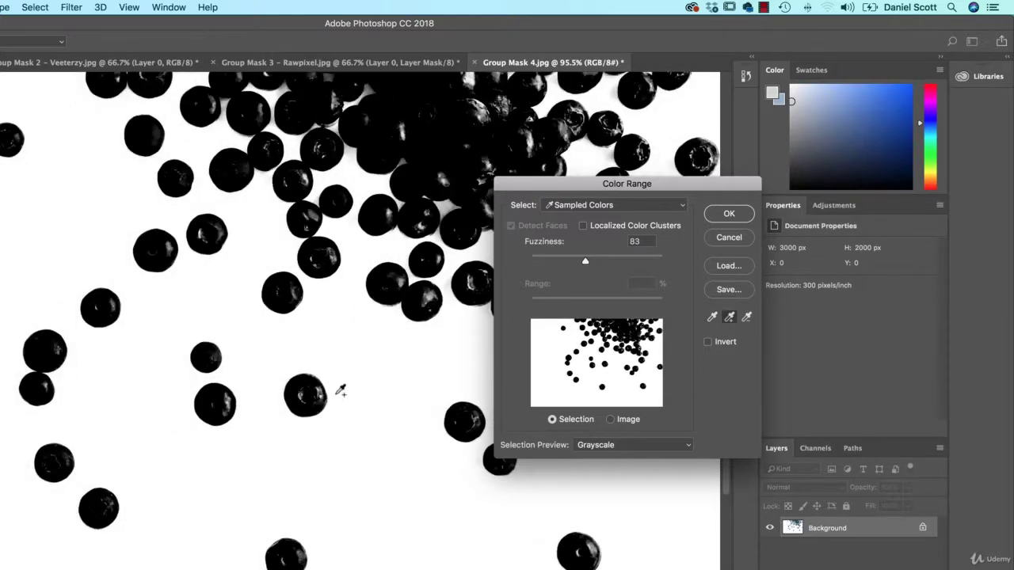
left_click(728, 214)
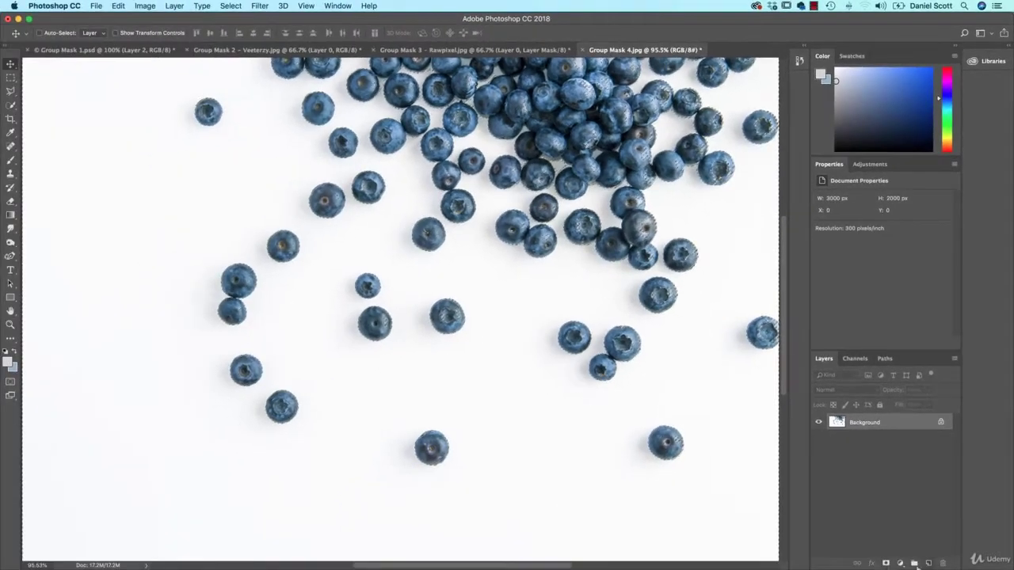
- Mask Layer 0 with the inverted Color Range selection so only the blueberries stay visible
left_click(886, 563)
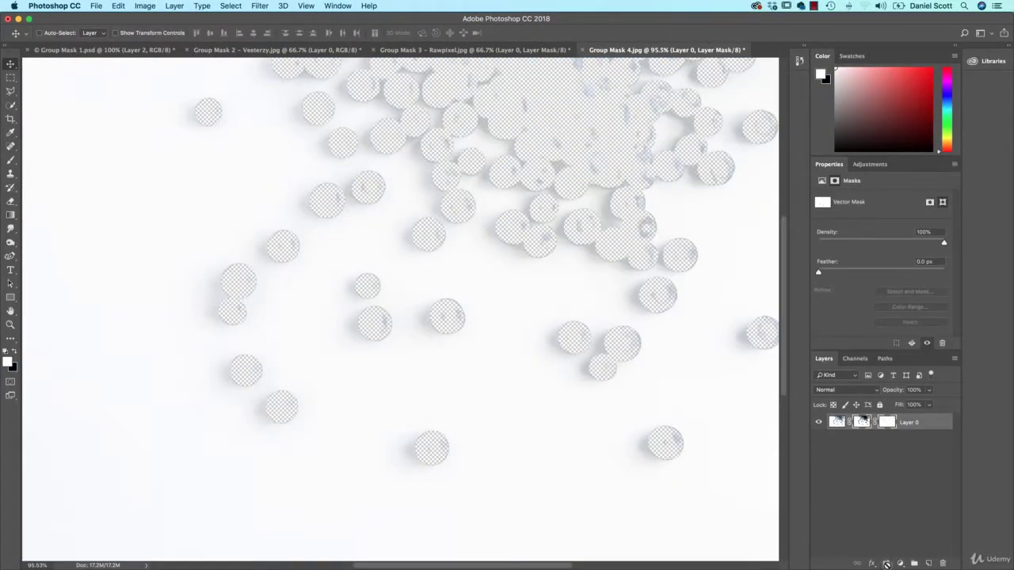
key("super+z")
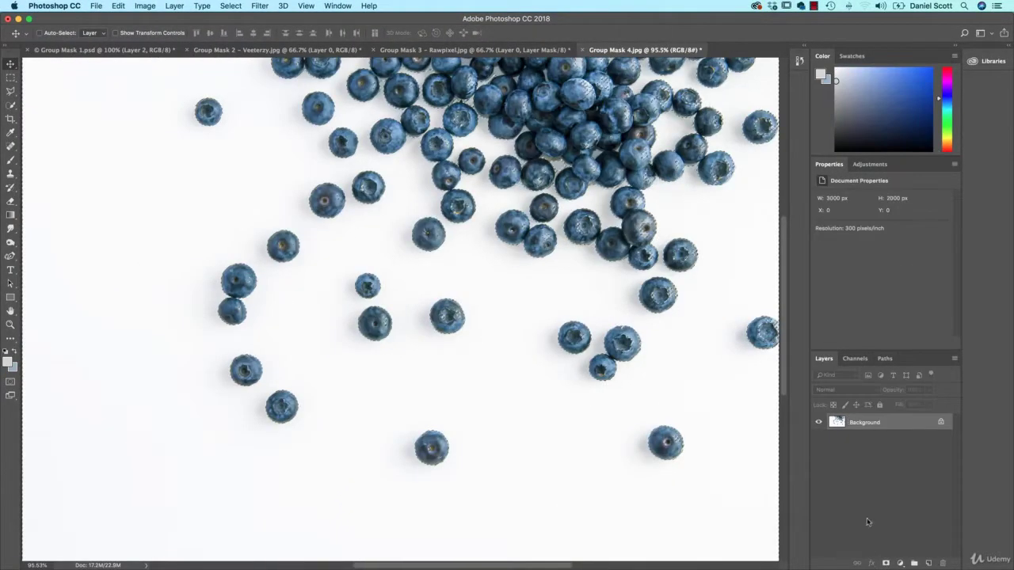
left_click(230, 6)
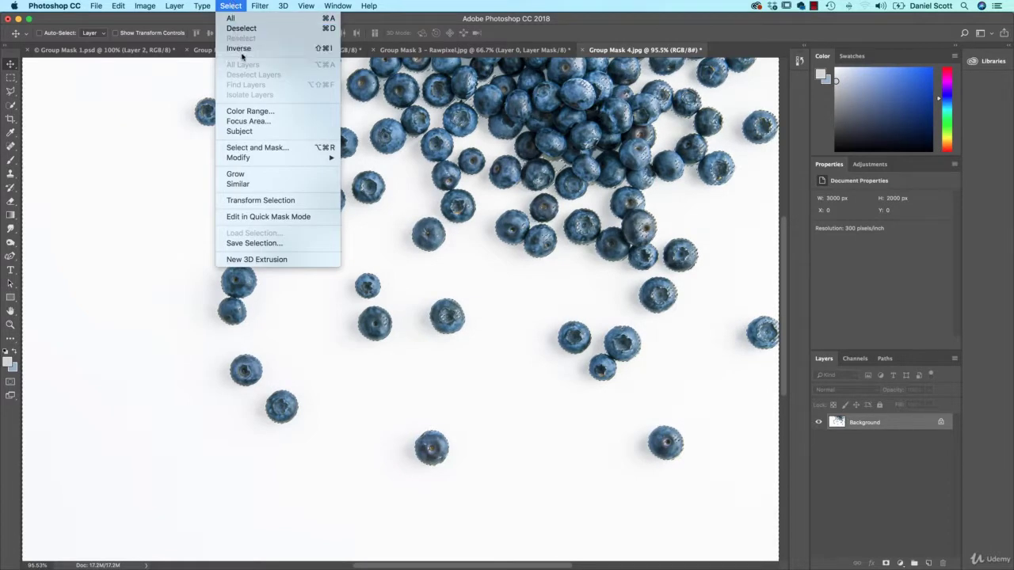
left_click(240, 48)
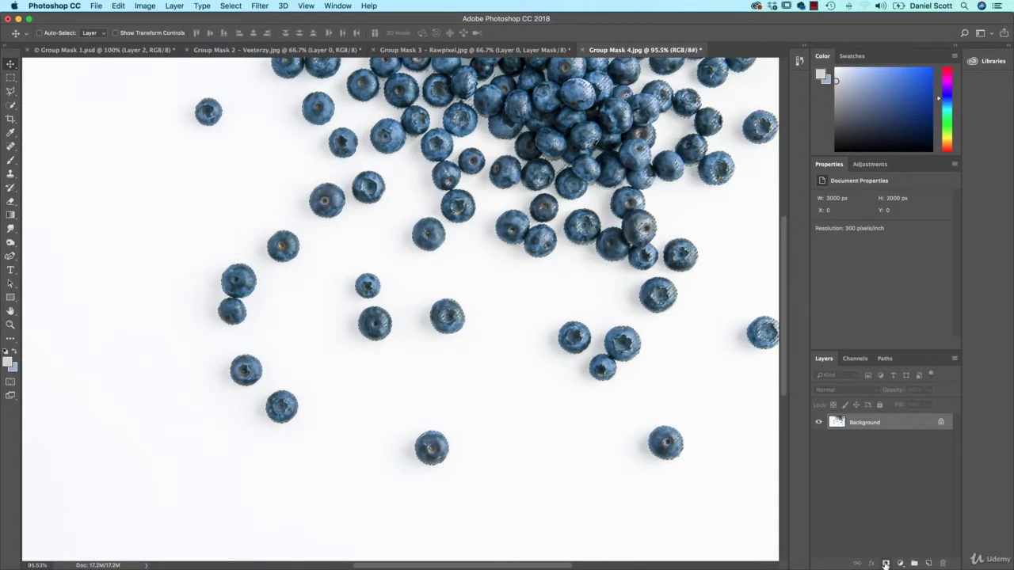
left_click(884, 563)
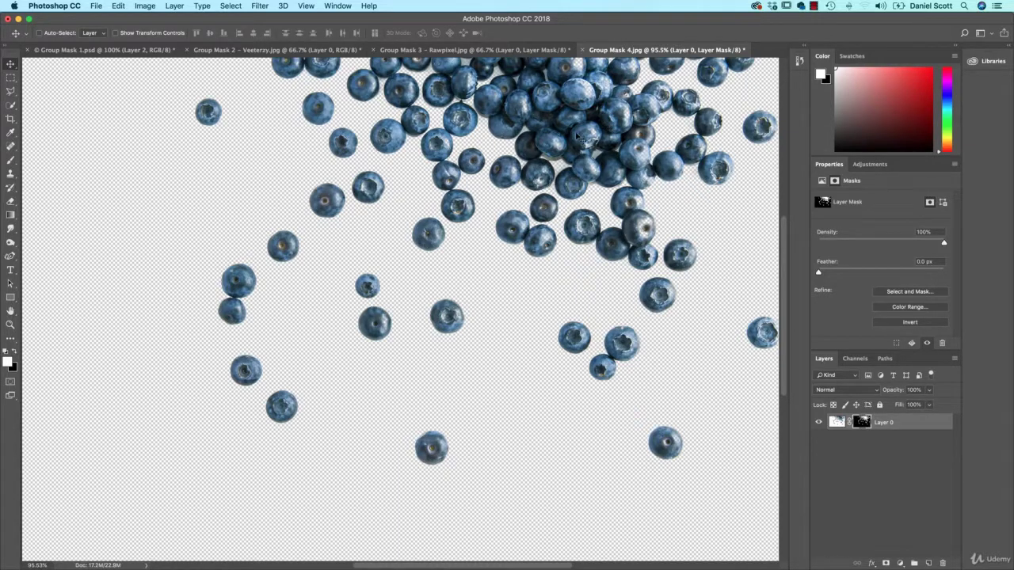
- Paste the blueberries into Group Mask 1.psd as Layer 3 and scale them down to fit the banana
left_click(133, 50)
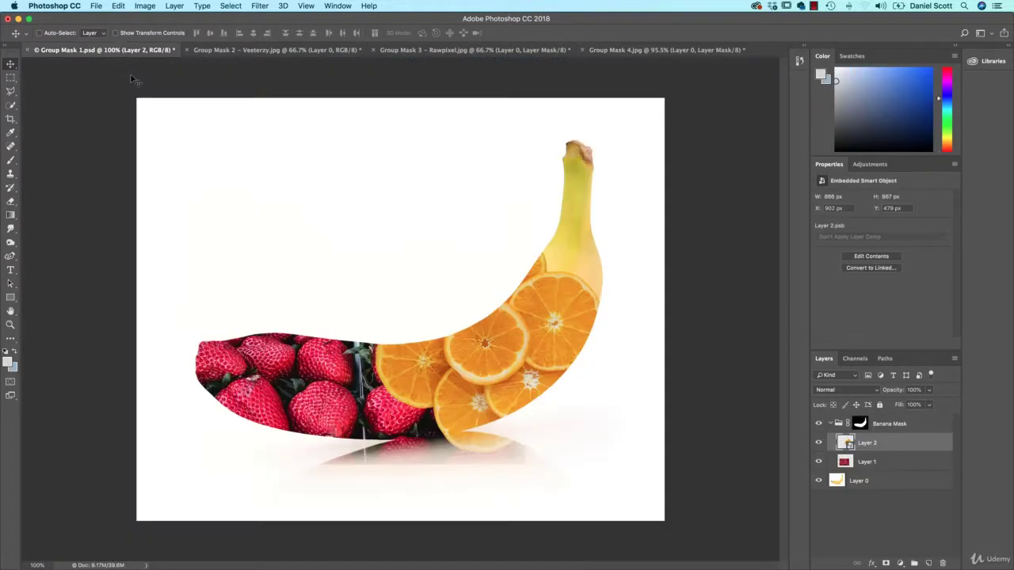
key("super+v")
key("super+t")
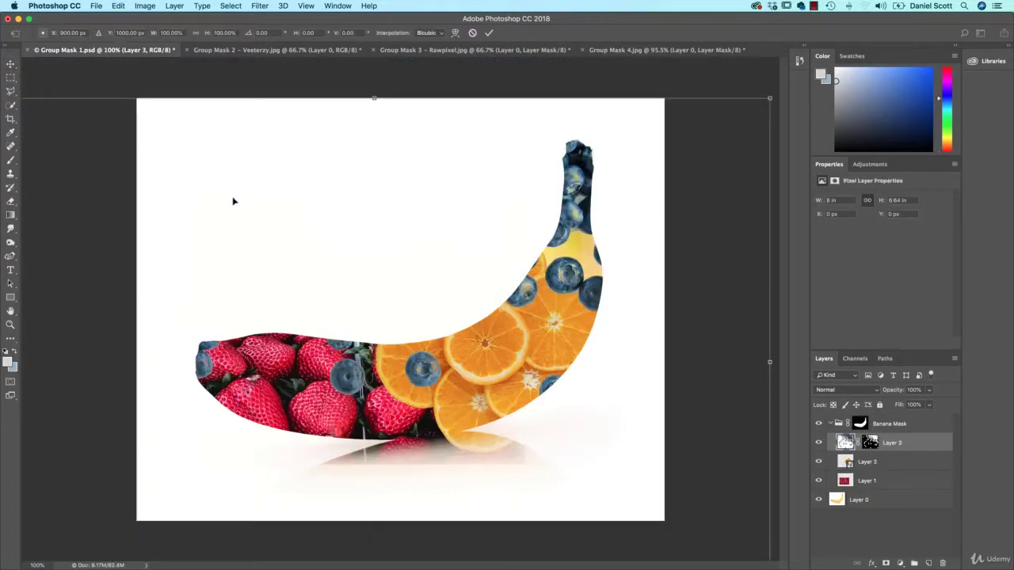
left_click_drag(790, 98, 675, 220)
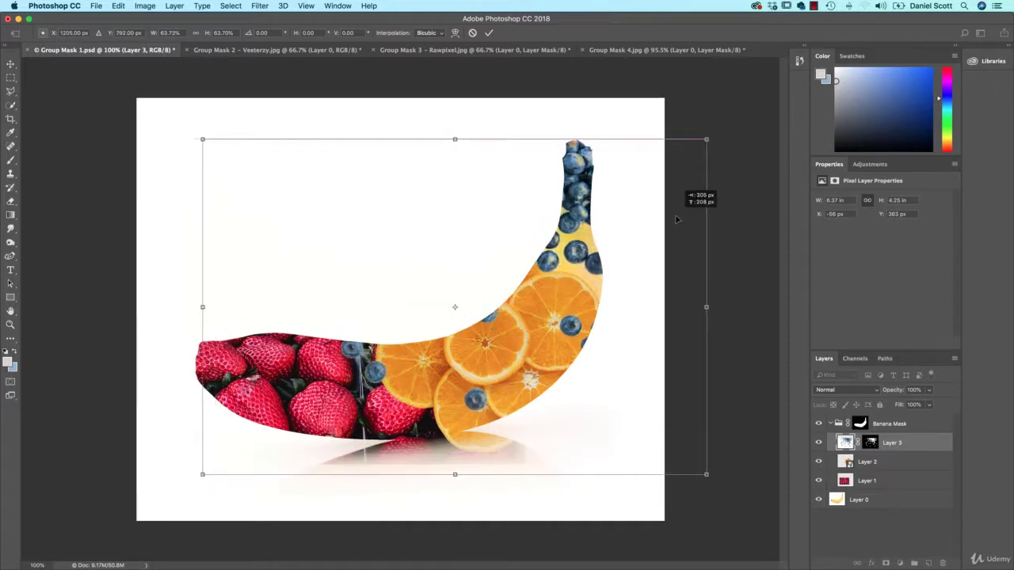
key("Return")
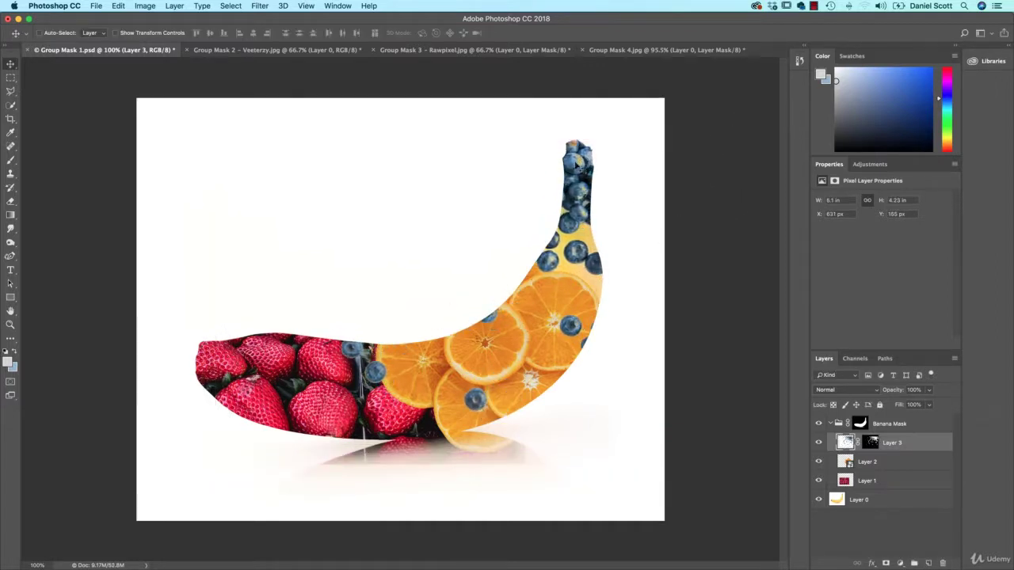
- Target Layer 3's mask and set up a Brush about 313 px across
left_click(871, 442)
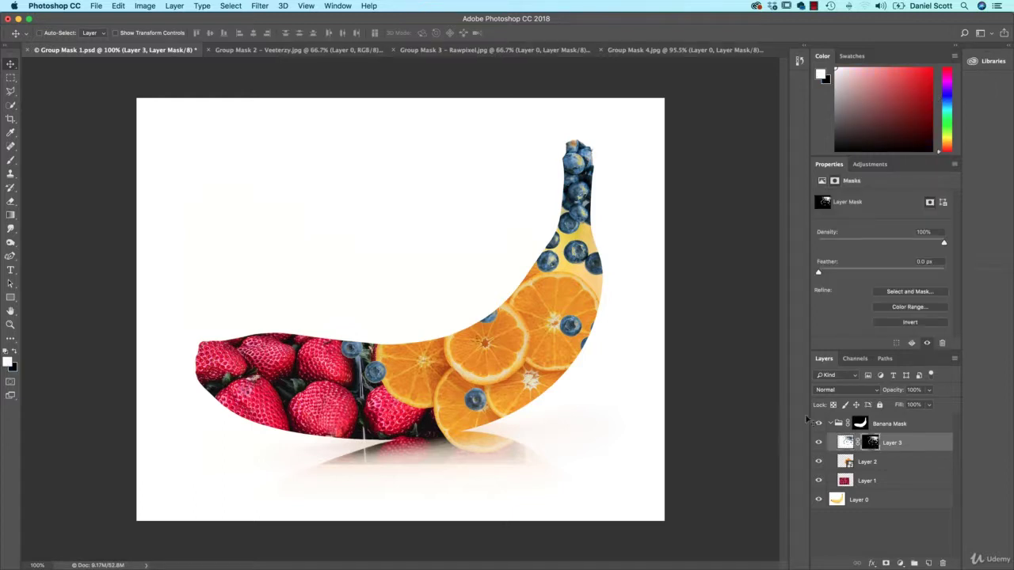
key("b")
mouse_move(572, 194)
left_mouse_down()
mouse_move(511, 208)
mouse_move(443, 202)
left_mouse_up()
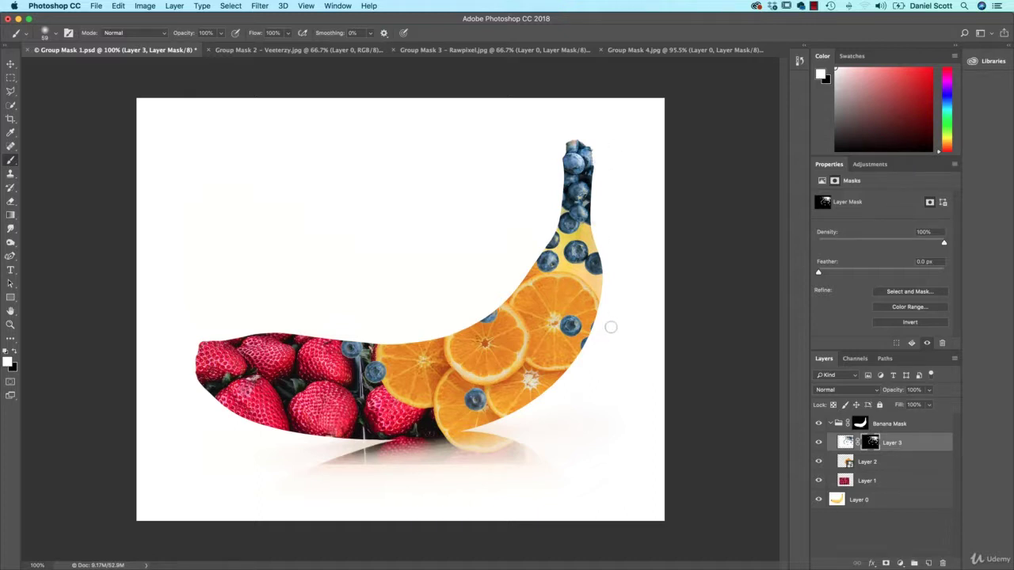
- Duplicate the Layer 0 banana photo, move the copy above the Banana Mask group, and name it Shadow
left_click(884, 505)
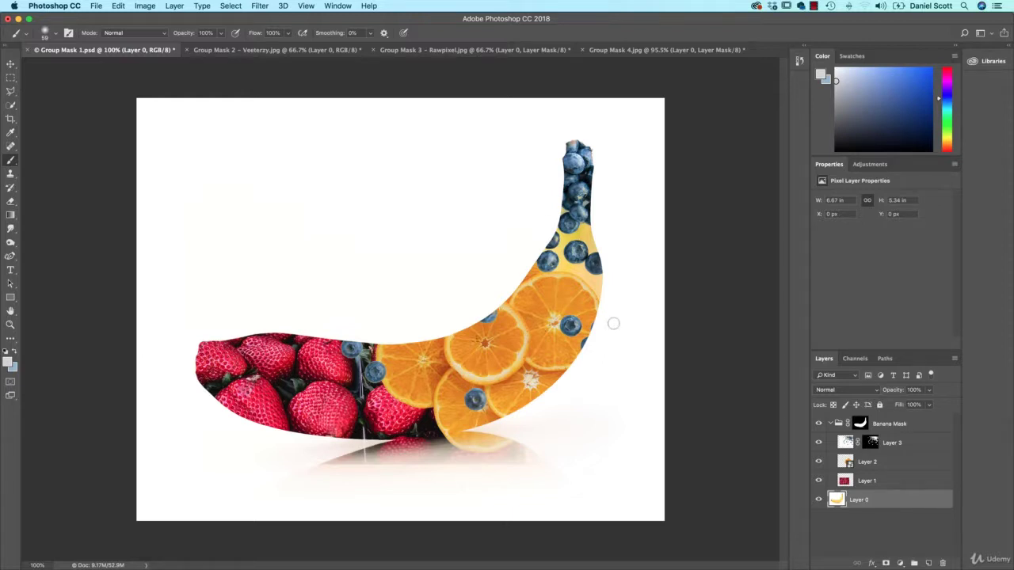
key("v")
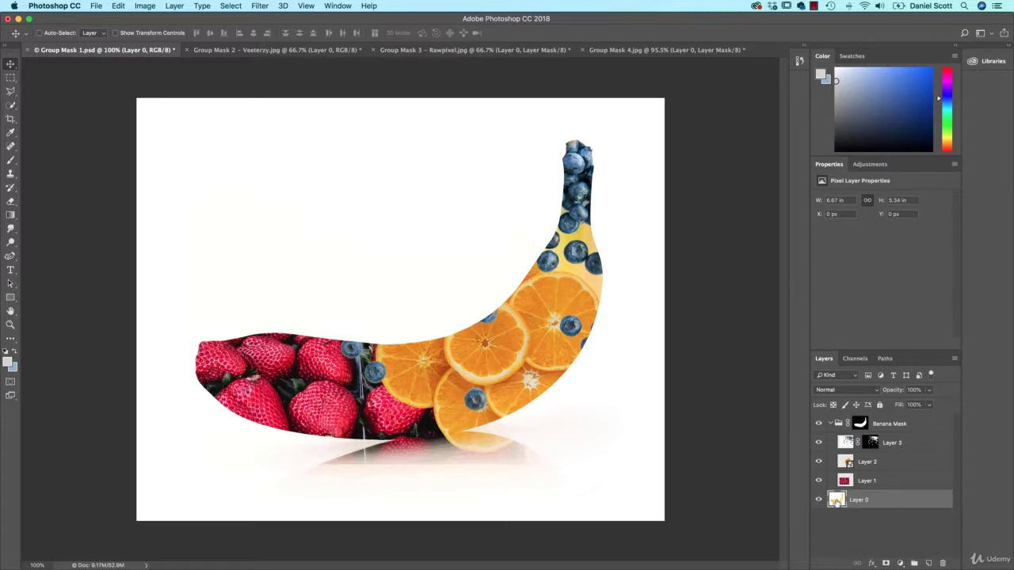
left_click_drag(863, 505, 928, 563)
left_click_drag(886, 510, 874, 426)
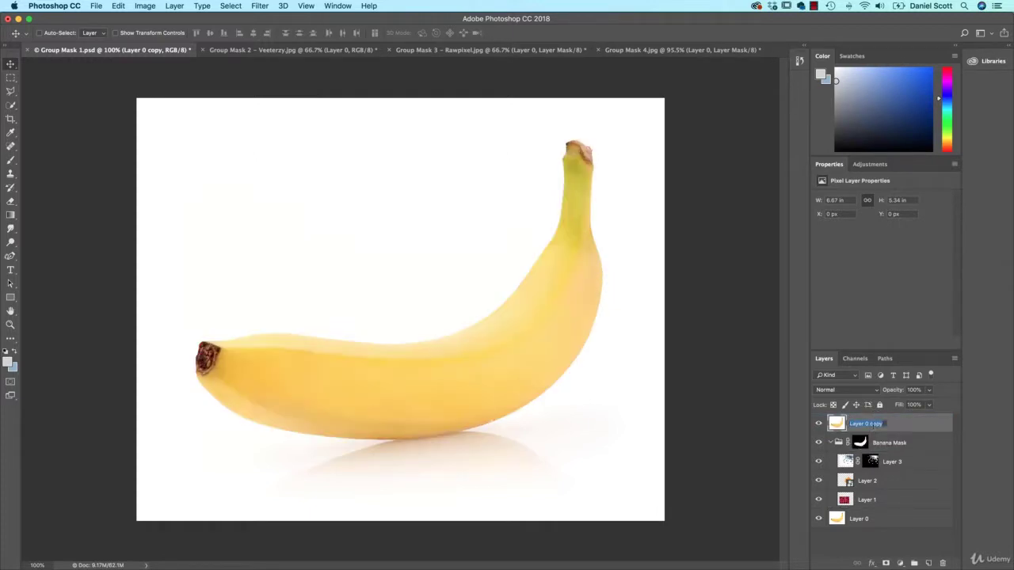
type("Shadow")
key("Return")
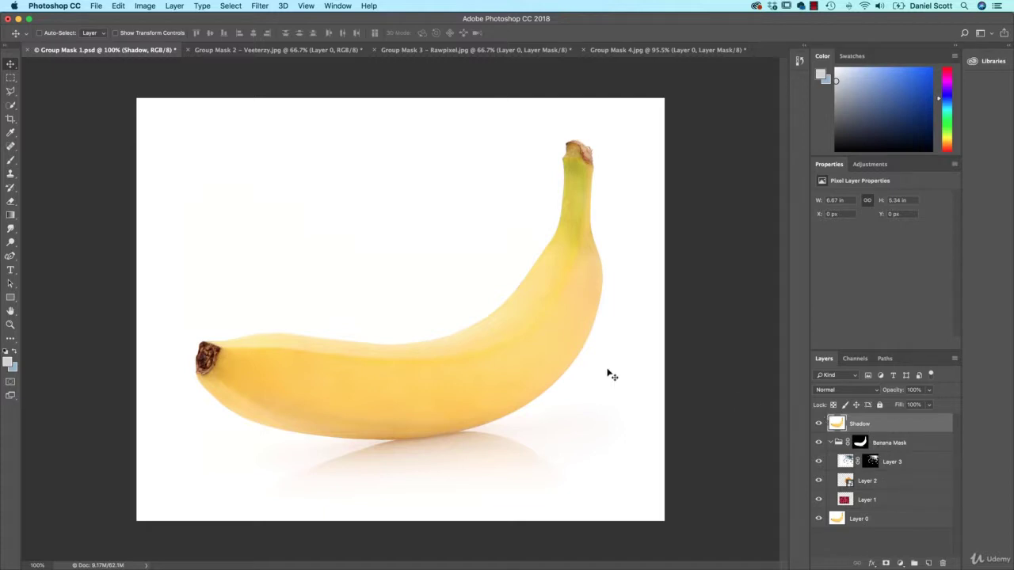
- Trial Desaturate, by shortcut and from Image > Adjustments, and Multiply blending, undoing each
key("super+shift+u")
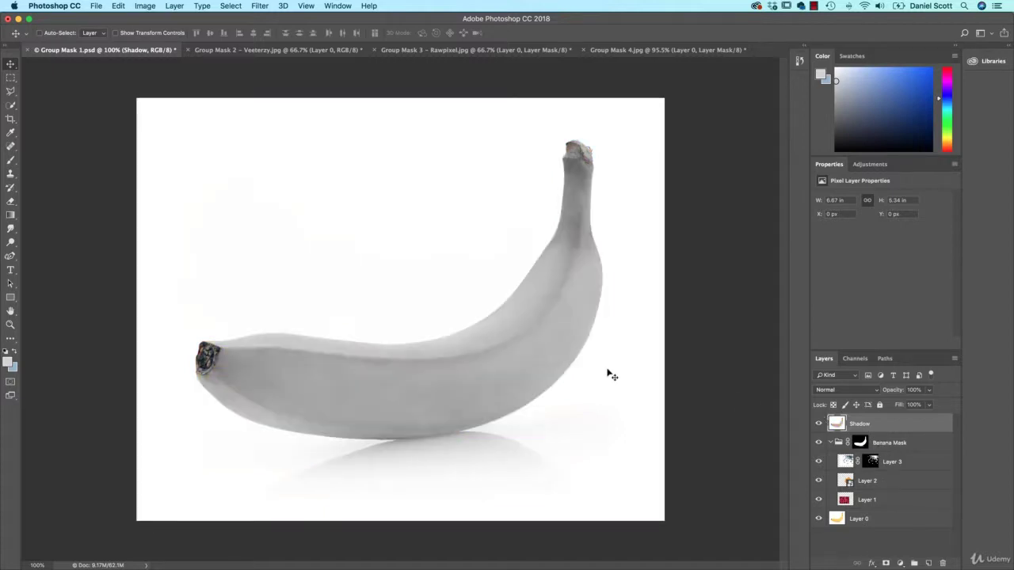
key("super+z")
left_click(145, 6)
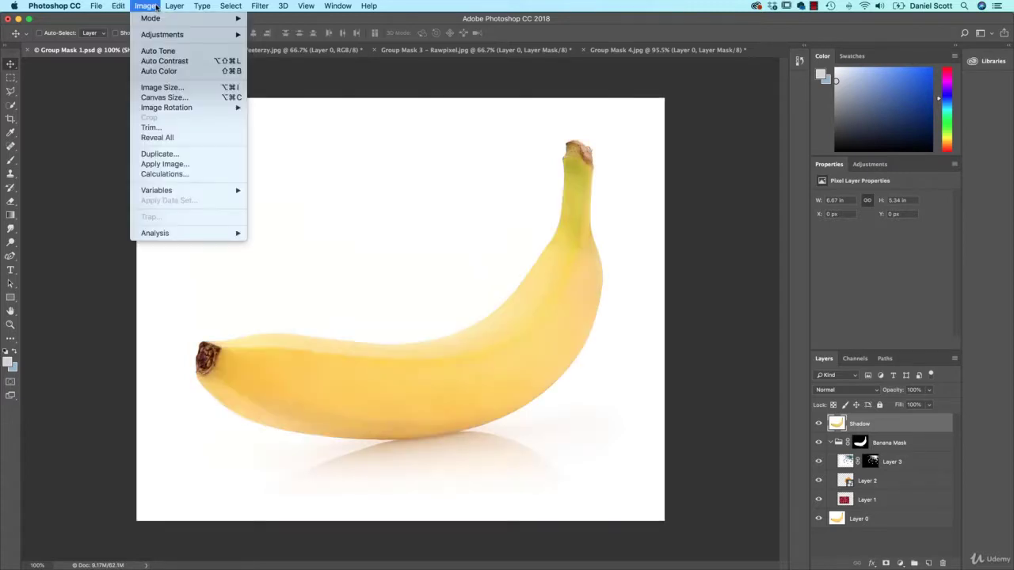
mouse_move(171, 35)
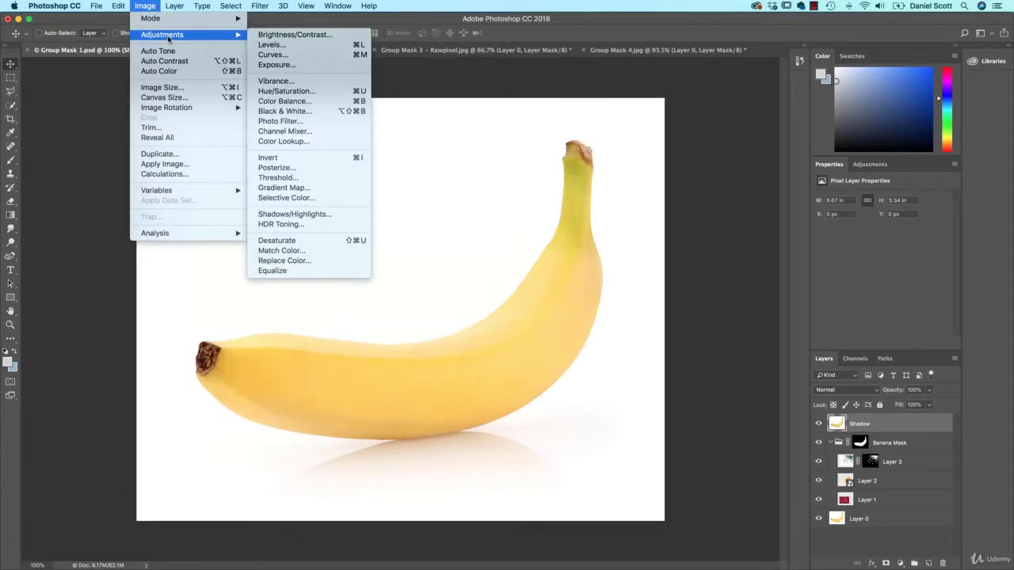
left_click(277, 240)
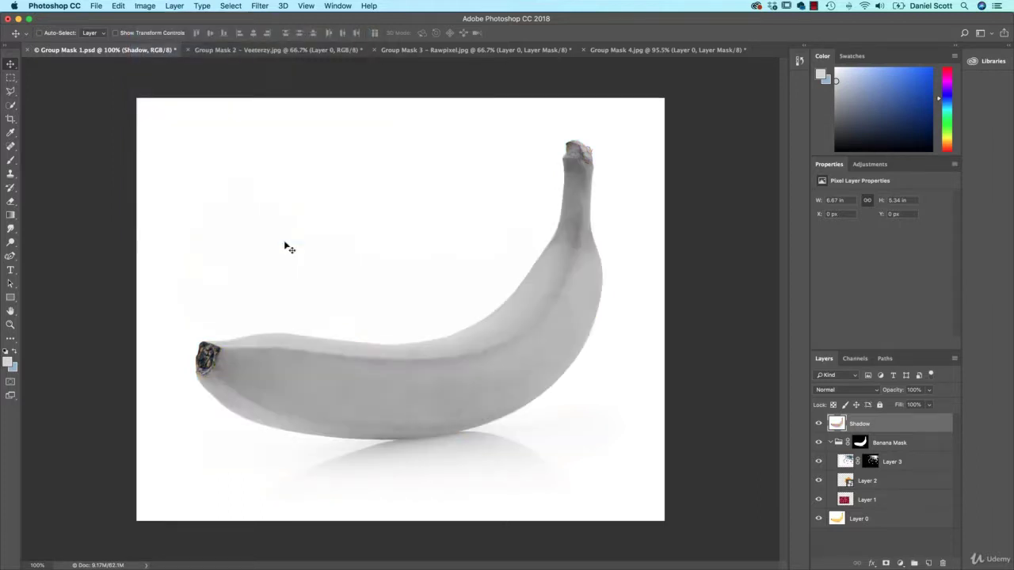
key("super+z")
left_click(846, 390)
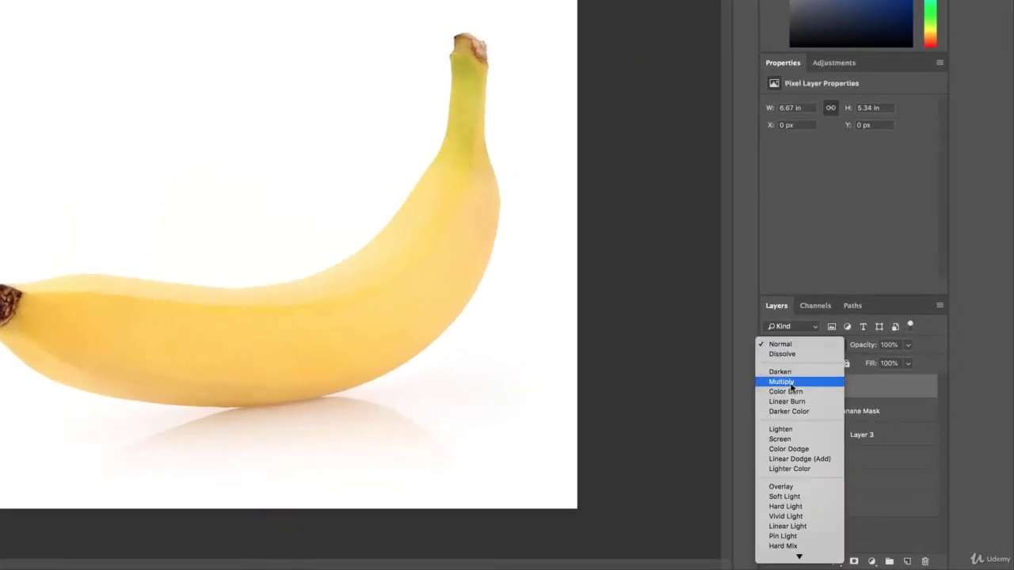
left_click(789, 383)
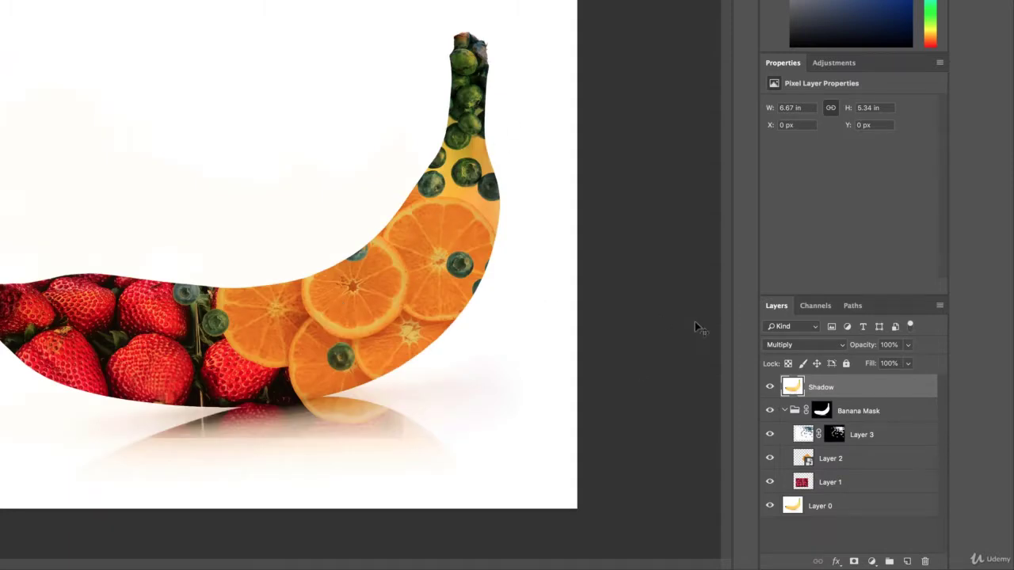
key("super+z")
- Desaturate the Shadow banana to greyscale, test Multiply, then keep Normal blending
key("super+shift+u")
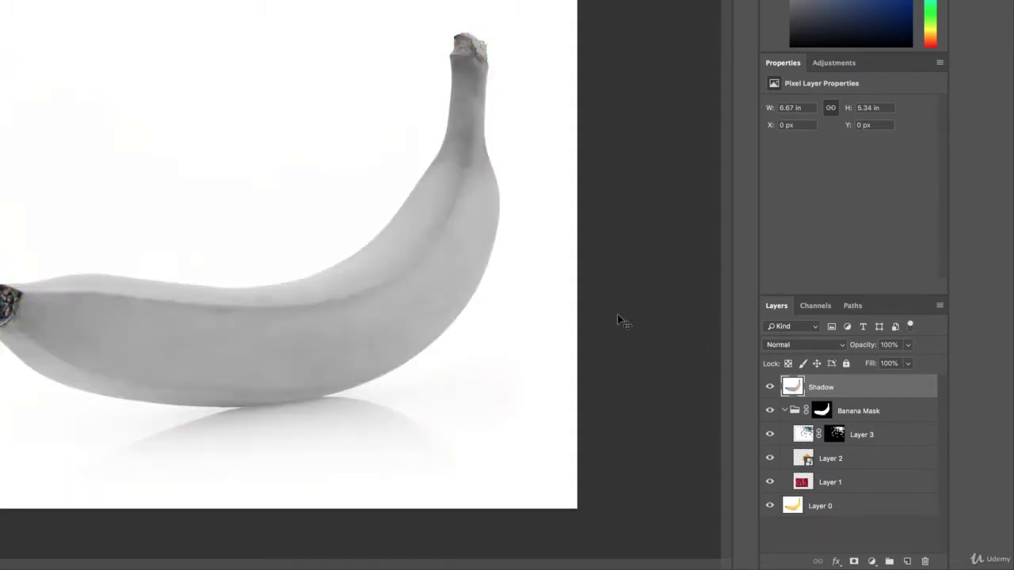
left_click(801, 345)
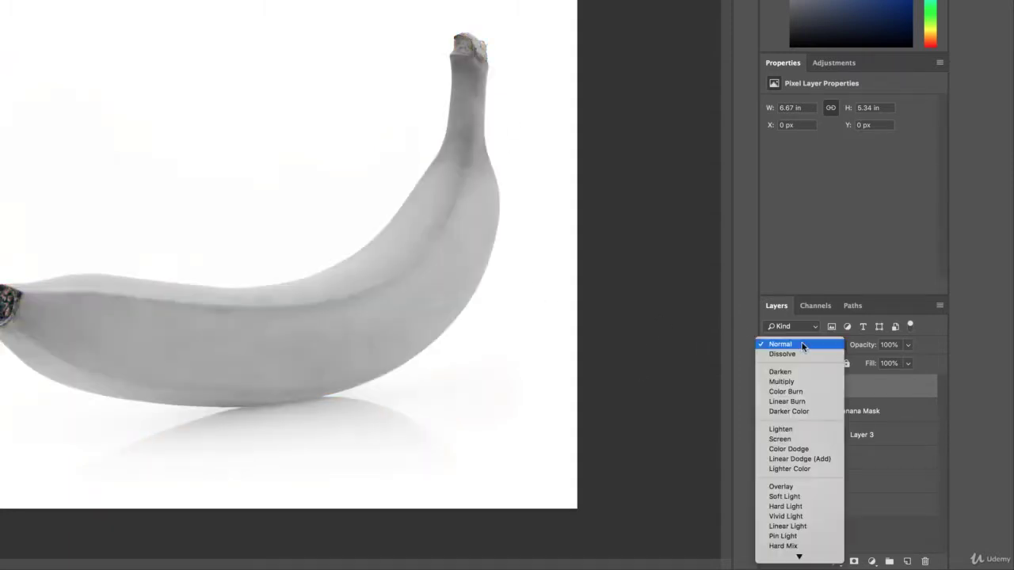
left_click(803, 381)
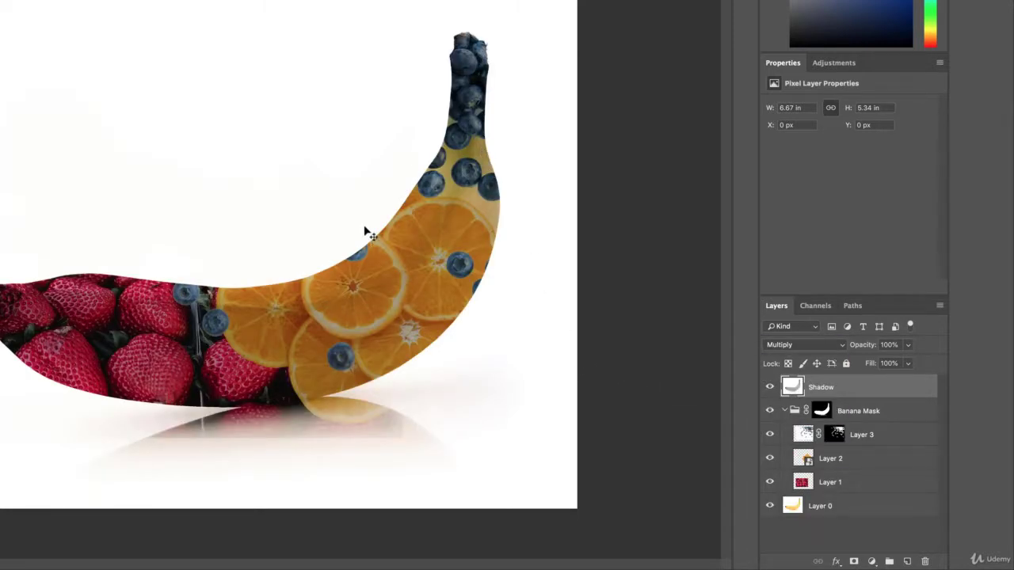
left_click(773, 347)
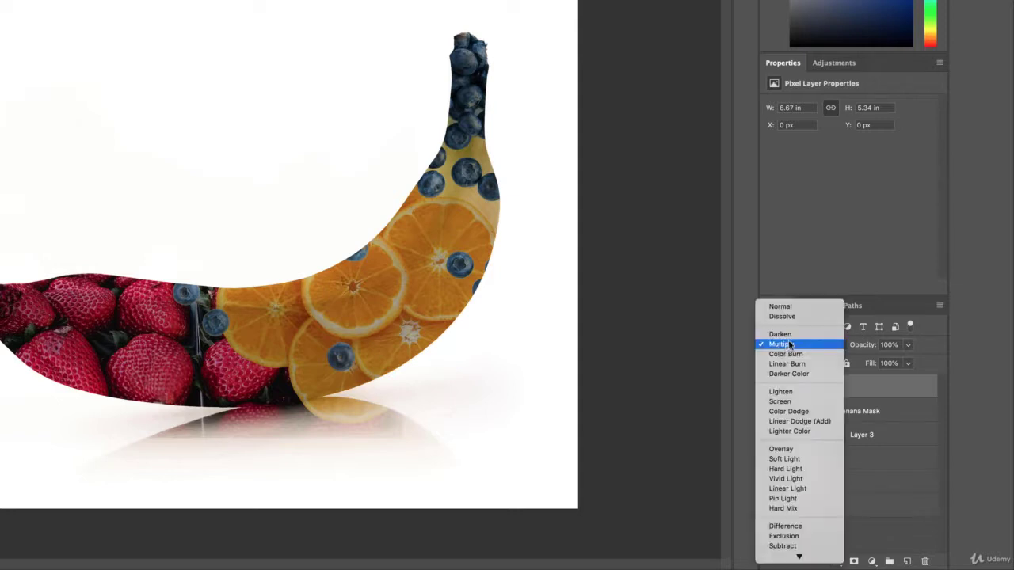
left_click(781, 303)
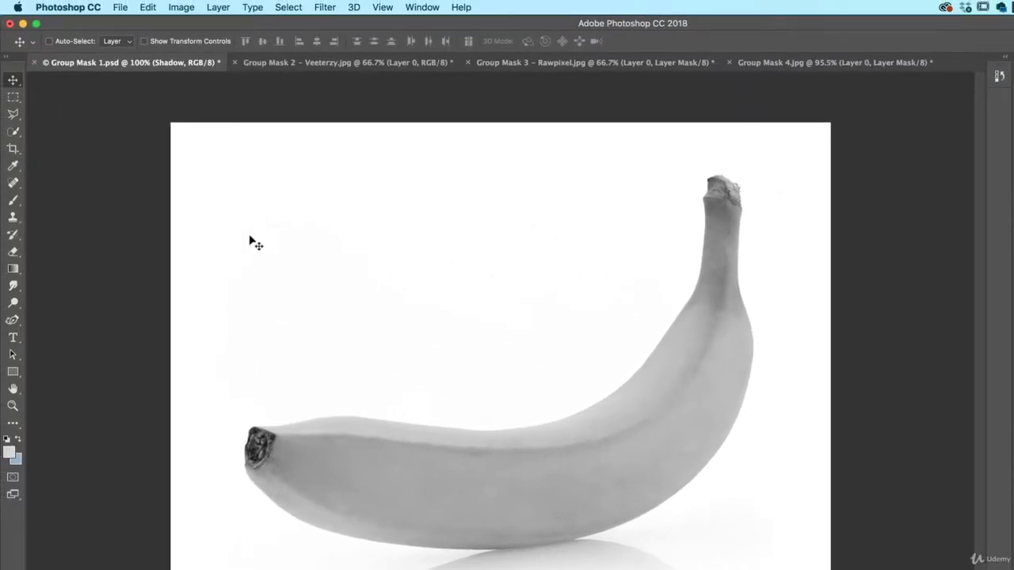
- Burn the Shadow banana's inner ridge from neck to middle, Burn Tool set to Shadows range
left_click(13, 303)
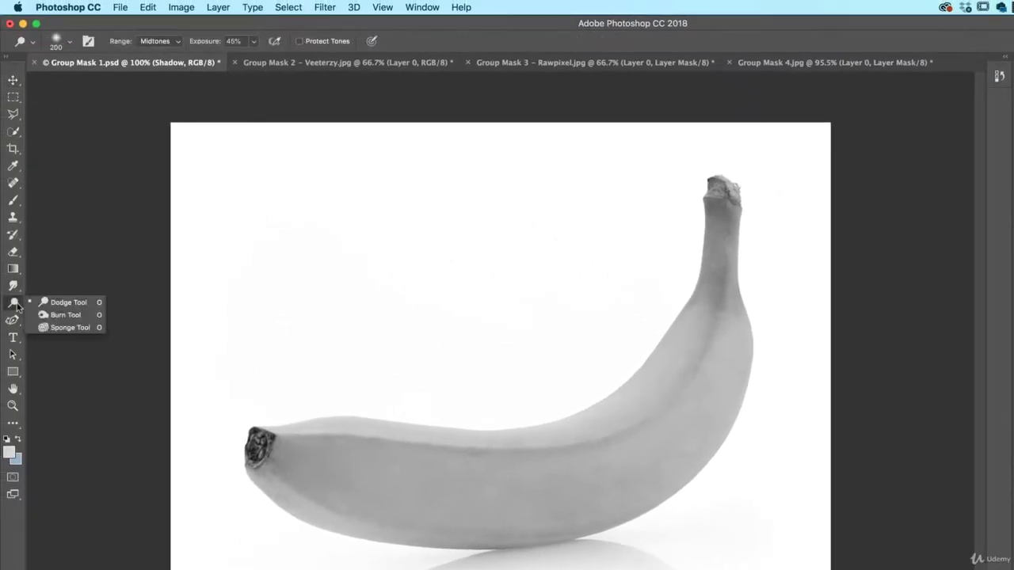
left_click(56, 315)
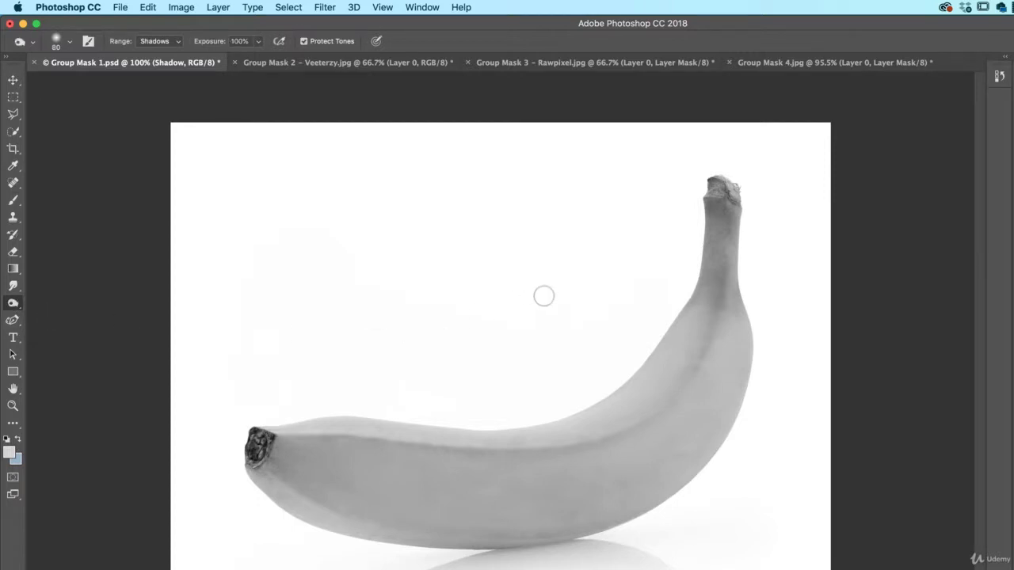
left_click(171, 45)
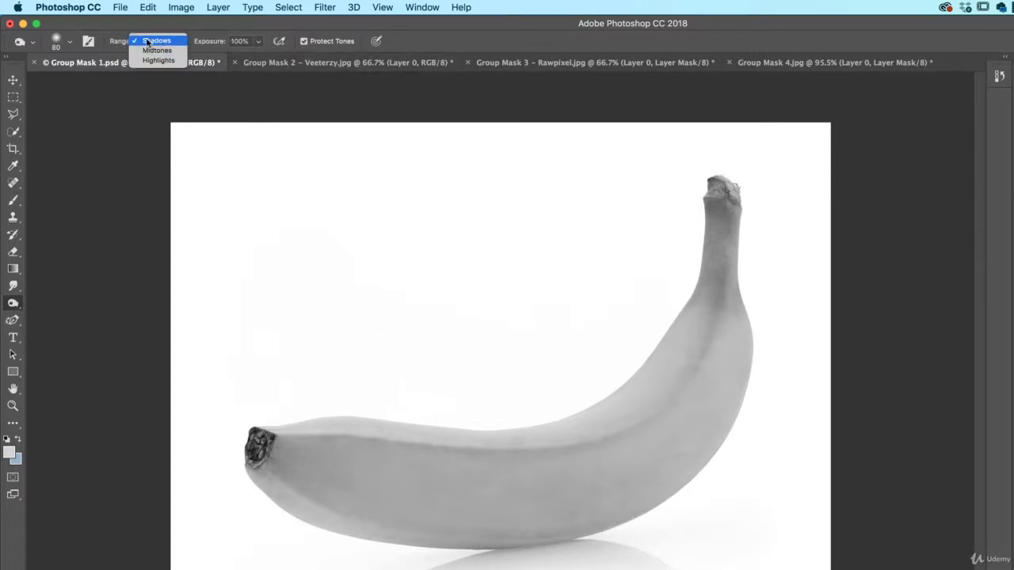
left_click(149, 40)
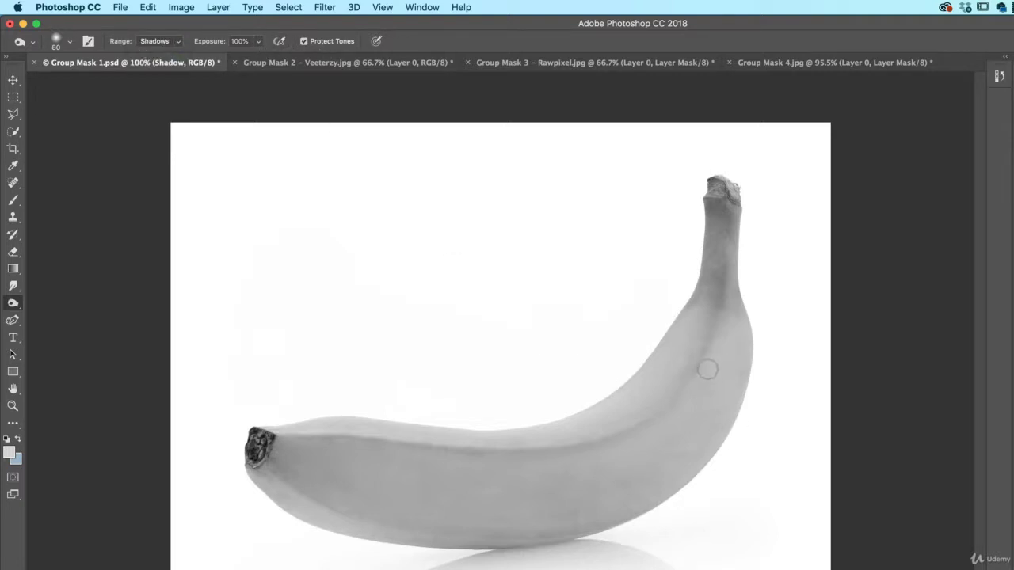
mouse_move(715, 320)
left_mouse_down()
mouse_move(718, 336)
mouse_move(652, 432)
mouse_move(552, 452)
mouse_move(411, 451)
mouse_move(280, 428)
mouse_move(376, 457)
mouse_move(557, 445)
mouse_move(682, 399)
mouse_move(706, 345)
mouse_move(564, 455)
mouse_move(717, 168)
mouse_move(724, 185)
mouse_move(704, 188)
left_mouse_up()
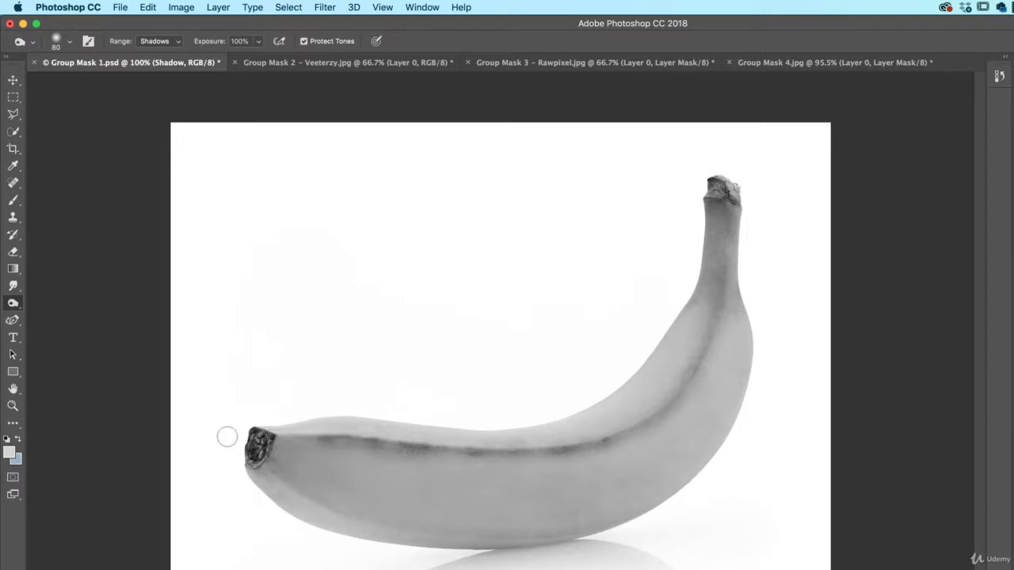
key("z")
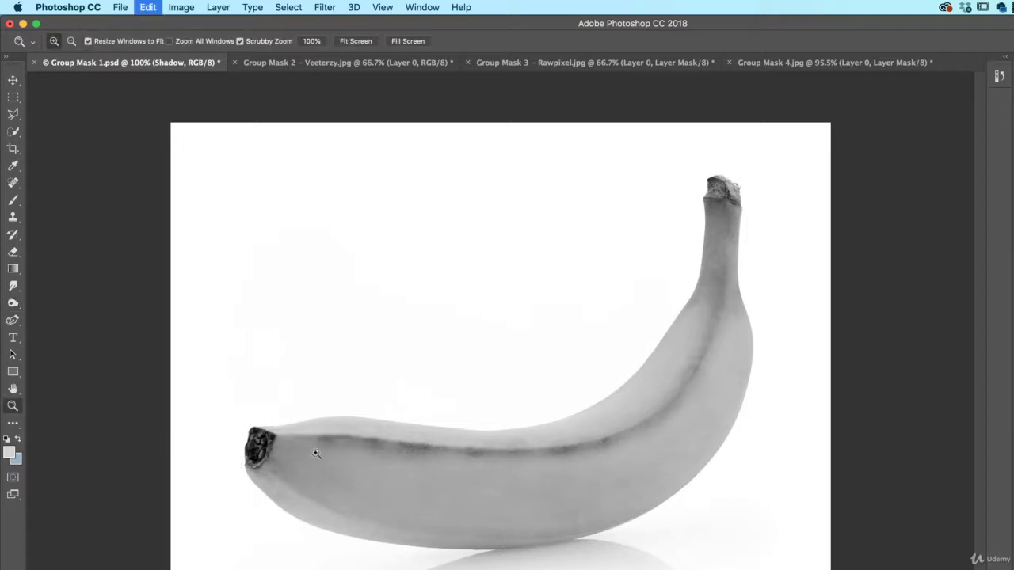
key("super+z")
key("o")
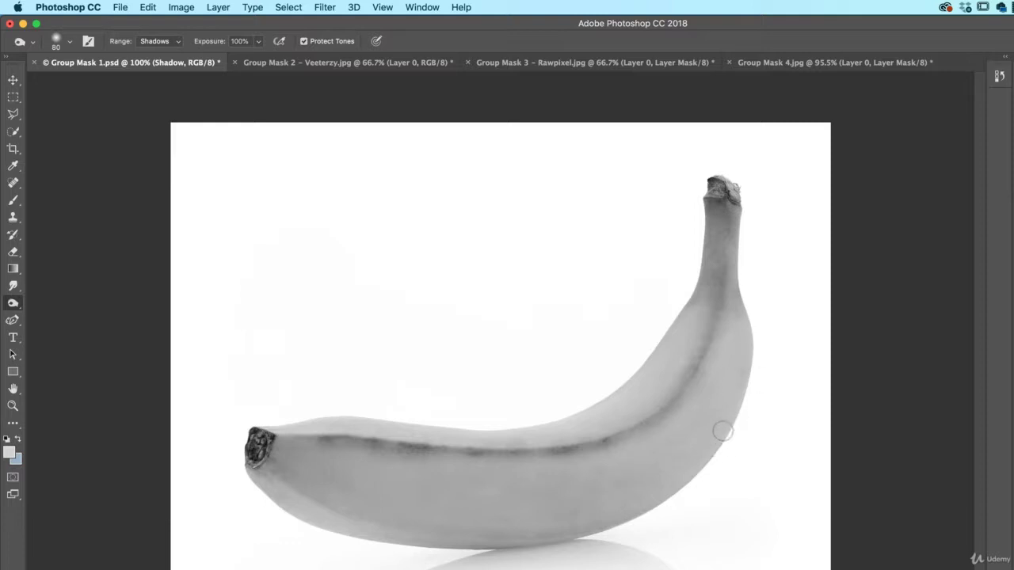
- With a 400 px Burn brush at 71% exposure, darken the cast shadow beneath the banana
key("bracketright")
key("bracketright")
key("bracketright")
key("bracketright")
key("bracketright")
key("bracketright")
key("bracketright")
key("bracketright")
key("bracketright")
left_click(257, 40)
left_click_drag(260, 57, 234, 57)
left_click(159, 40)
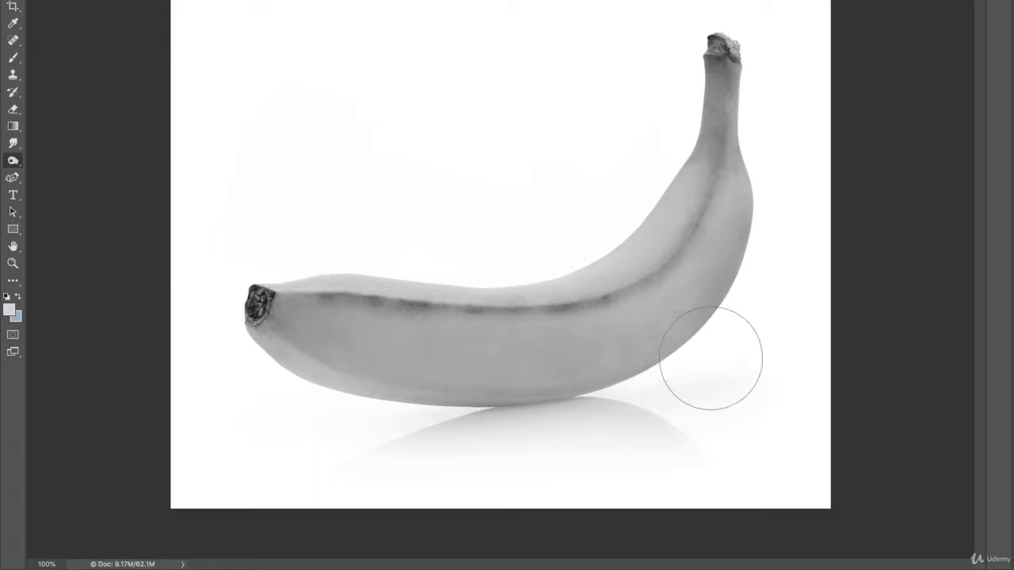
mouse_move(324, 427)
left_mouse_down()
mouse_move(547, 437)
mouse_move(508, 447)
mouse_move(288, 433)
mouse_move(247, 416)
mouse_move(420, 460)
mouse_move(260, 393)
mouse_move(365, 453)
mouse_move(238, 403)
mouse_move(432, 444)
mouse_move(309, 430)
mouse_move(574, 420)
left_mouse_up()
- Burn the banana's inner top, top-left and lower edges and upper-right body with smaller brushes
key("bracketleft")
key("bracketleft")
key("bracketleft")
mouse_move(616, 221)
left_mouse_down()
mouse_move(579, 221)
mouse_move(565, 245)
mouse_move(577, 245)
mouse_move(528, 266)
mouse_move(340, 254)
mouse_move(364, 267)
left_mouse_up()
key("bracketleft")
key("bracketleft")
mouse_move(285, 267)
left_mouse_down()
mouse_move(272, 280)
mouse_move(314, 266)
mouse_move(554, 274)
mouse_move(646, 217)
mouse_move(666, 172)
mouse_move(629, 208)
mouse_move(679, 153)
mouse_move(665, 171)
left_mouse_up()
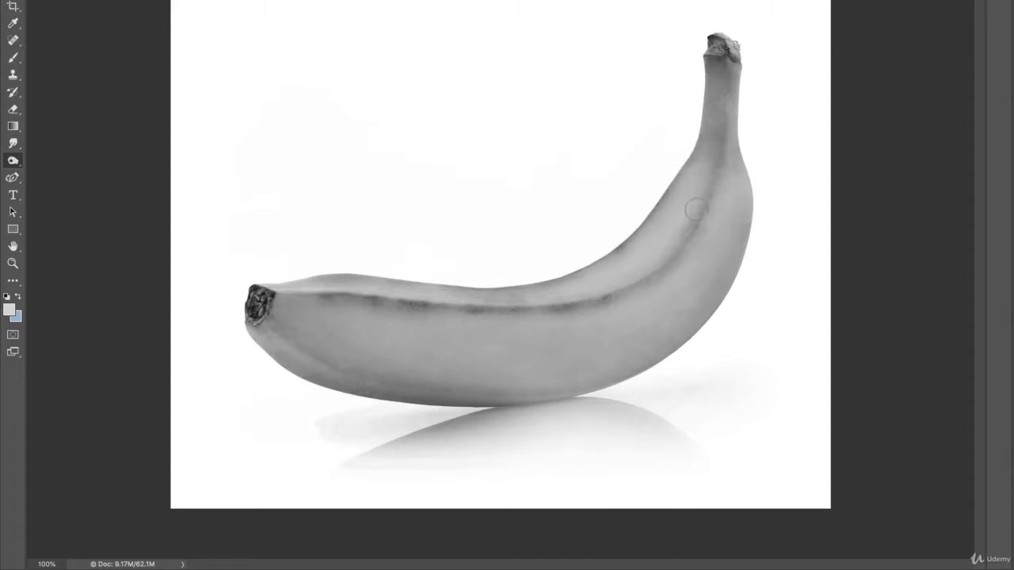
mouse_move(235, 330)
left_mouse_down()
mouse_move(294, 378)
mouse_move(466, 418)
mouse_move(615, 403)
mouse_move(472, 419)
left_mouse_up()
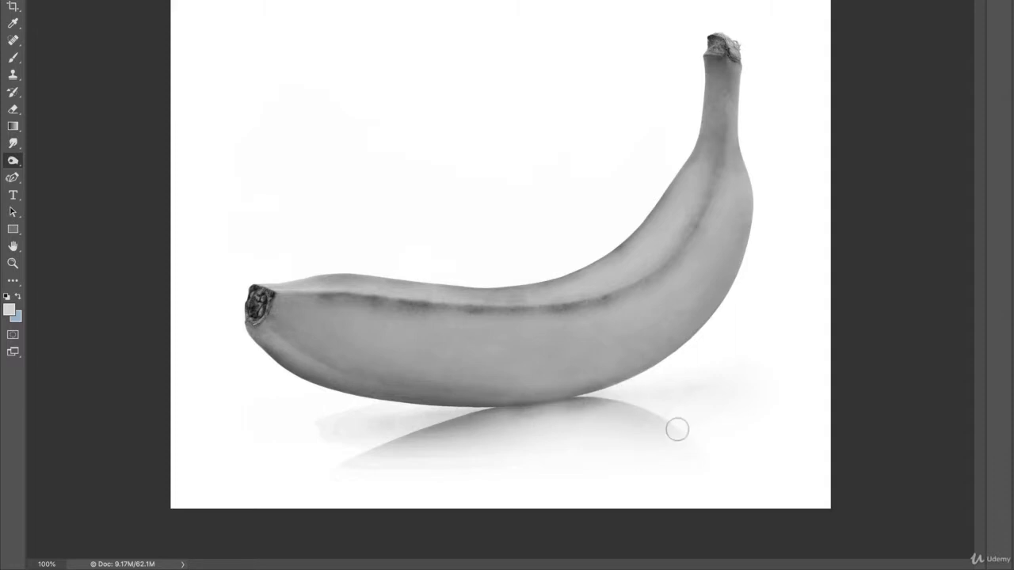
mouse_move(561, 455)
left_mouse_down()
mouse_move(702, 166)
mouse_move(724, 196)
mouse_move(730, 261)
mouse_move(663, 299)
mouse_move(652, 294)
mouse_move(665, 303)
mouse_move(649, 276)
mouse_move(656, 293)
left_mouse_up()
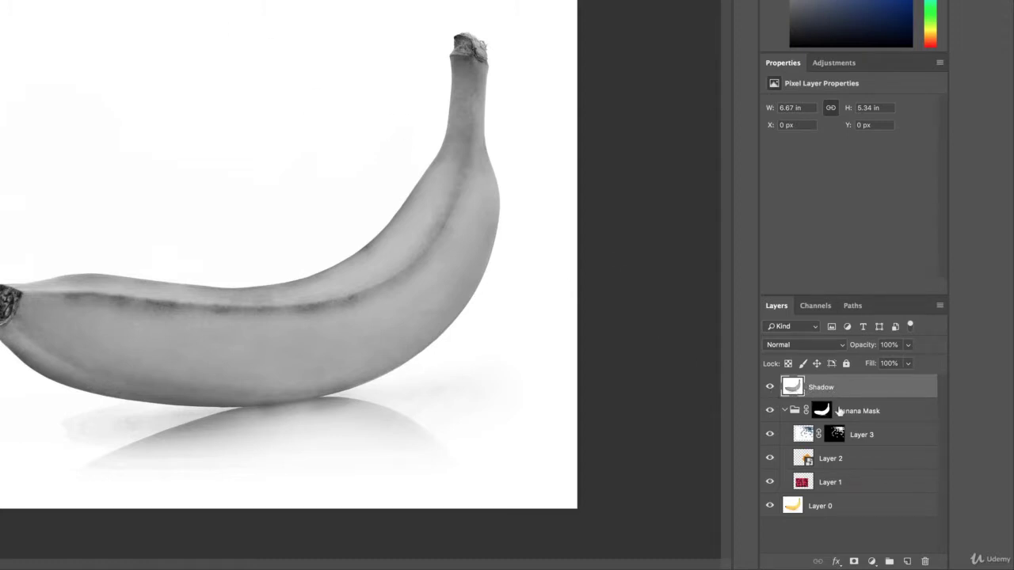
- Add a Levels adjustment clipped to the Shadow layer with input levels 45, 1.49 and 169
left_click(834, 63)
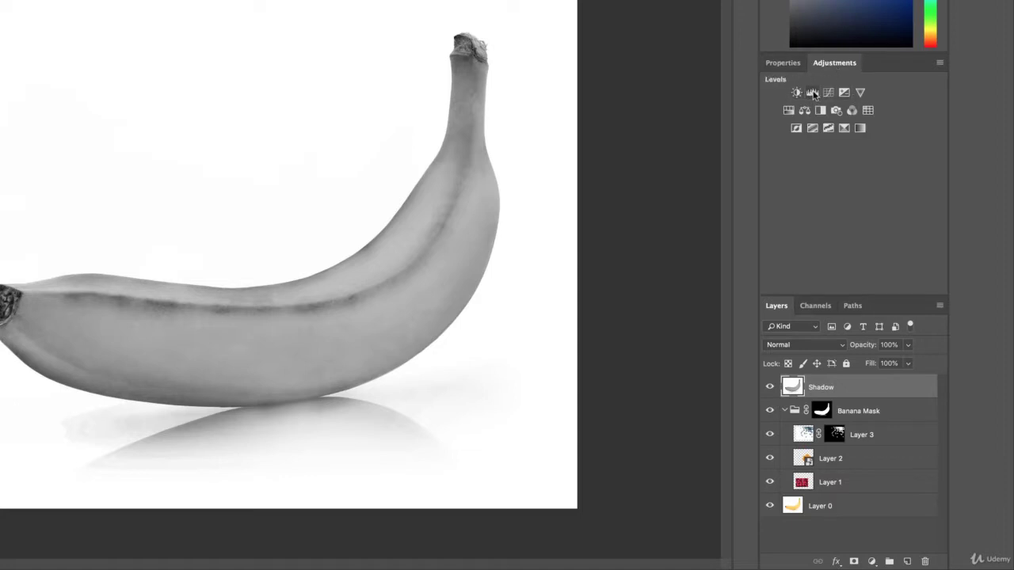
left_click(813, 93)
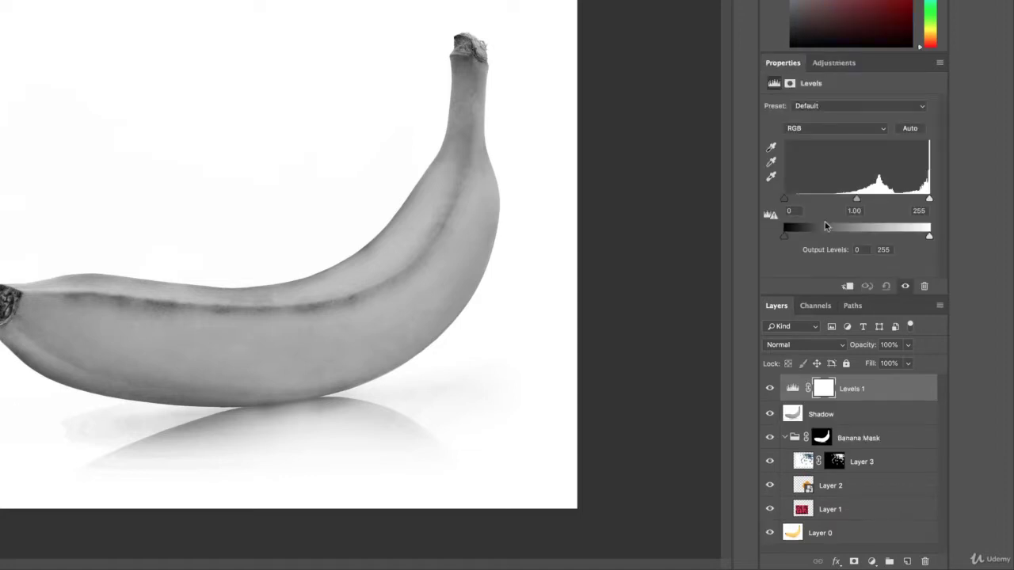
left_click(847, 287)
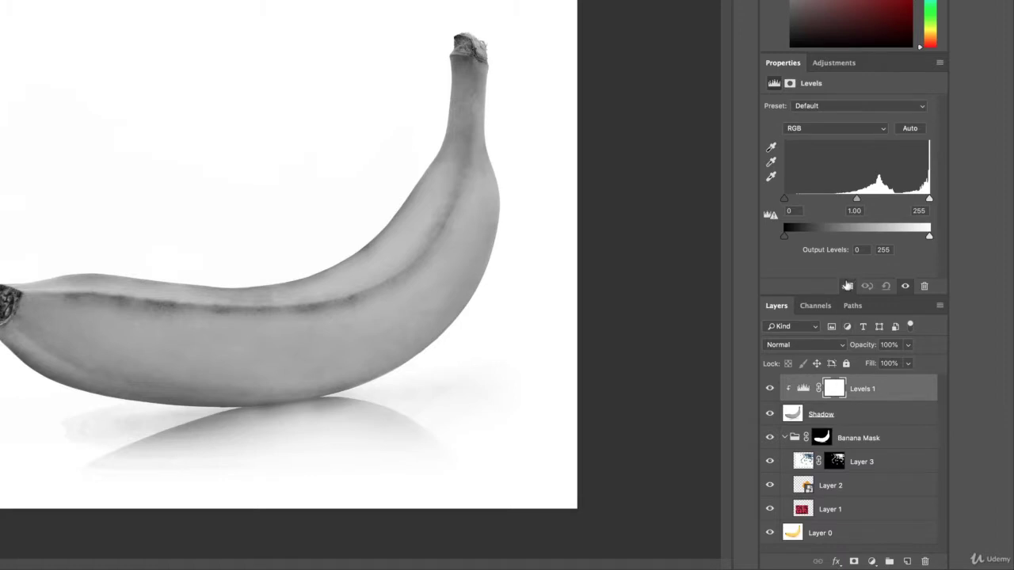
mouse_move(856, 202)
left_mouse_down()
mouse_move(879, 200)
mouse_move(842, 200)
left_mouse_up()
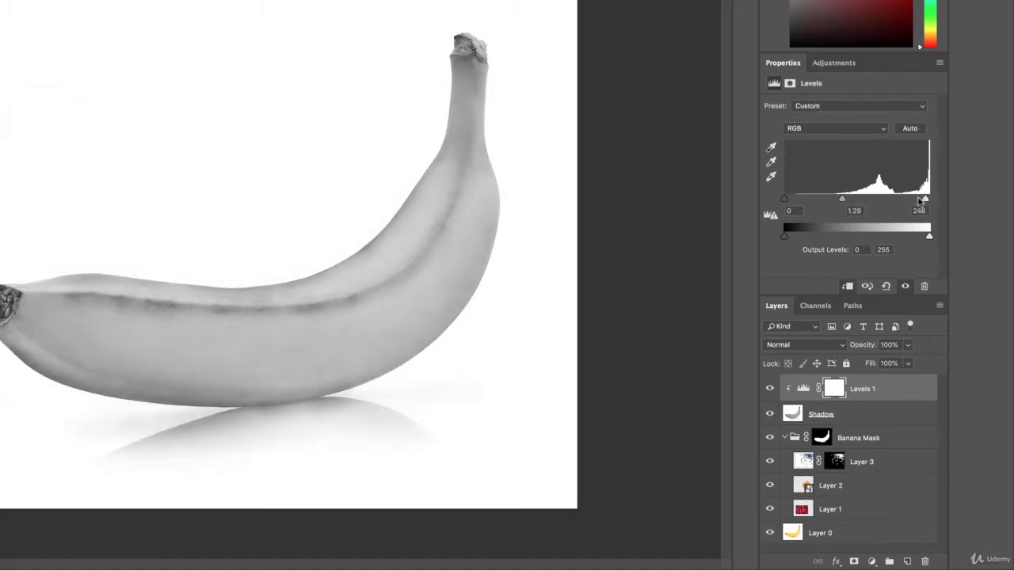
left_click_drag(929, 199, 888, 201)
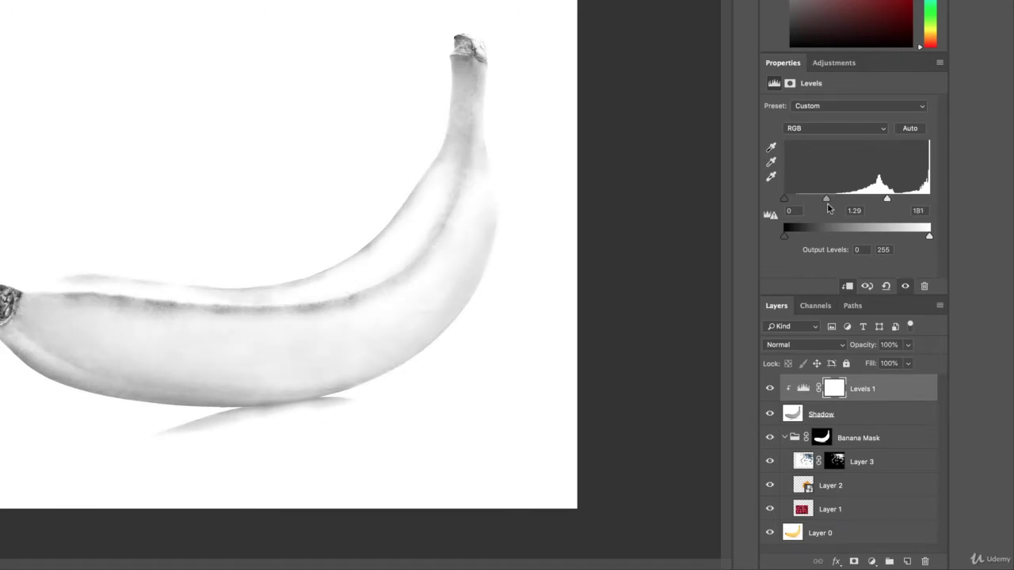
left_click_drag(826, 201, 880, 203)
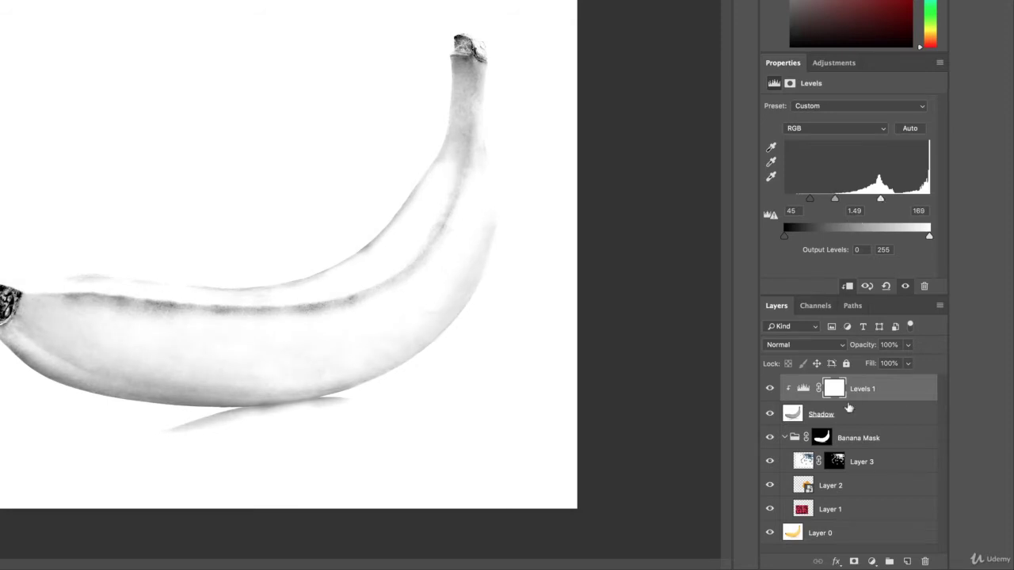
- Try Darken, Multiply, Color Burn, Linear Burn and Darker Color blend modes on the Shadow layer
left_click(875, 409)
left_click(814, 345)
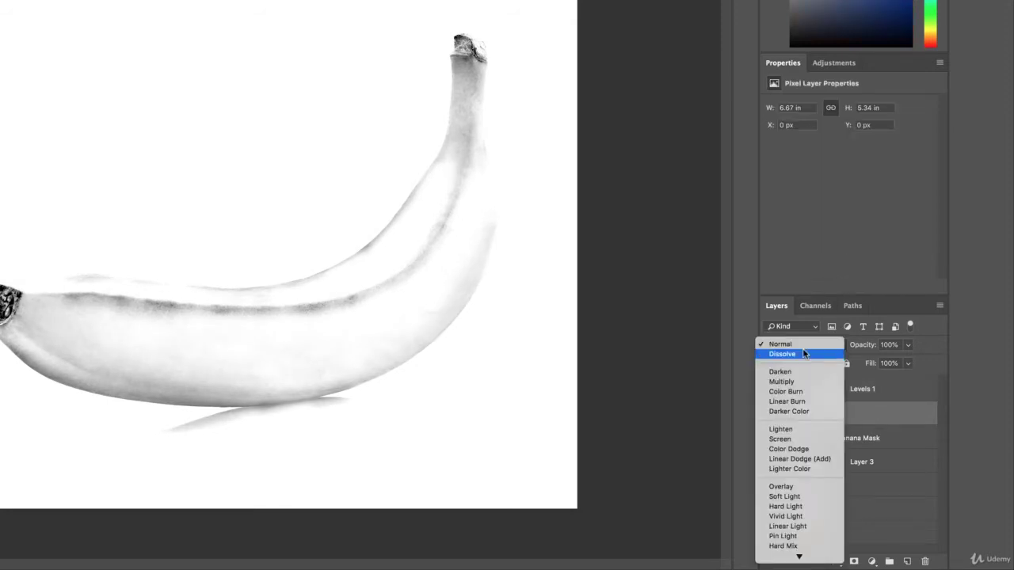
left_click(792, 372)
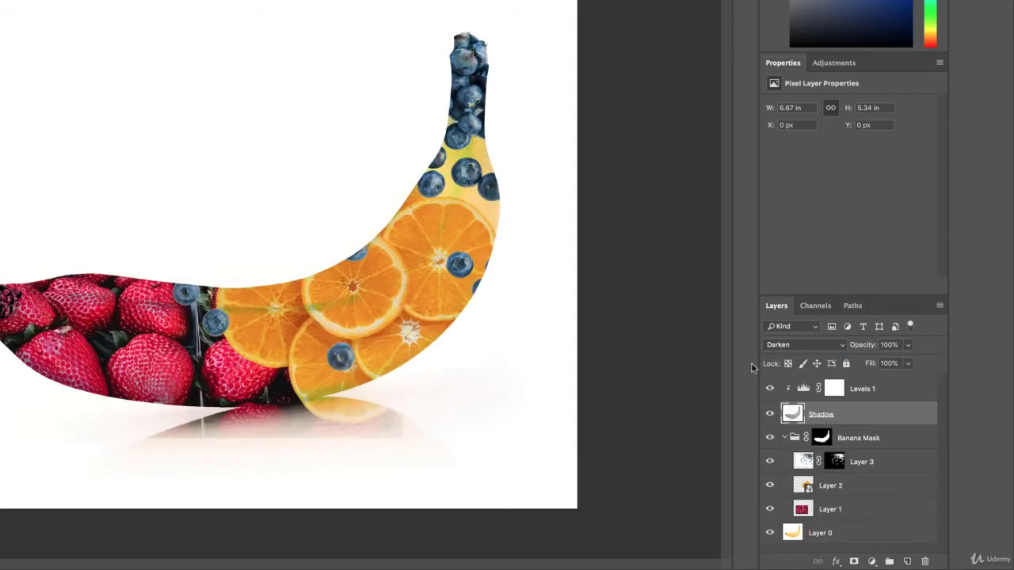
left_click(803, 343)
left_click(776, 356)
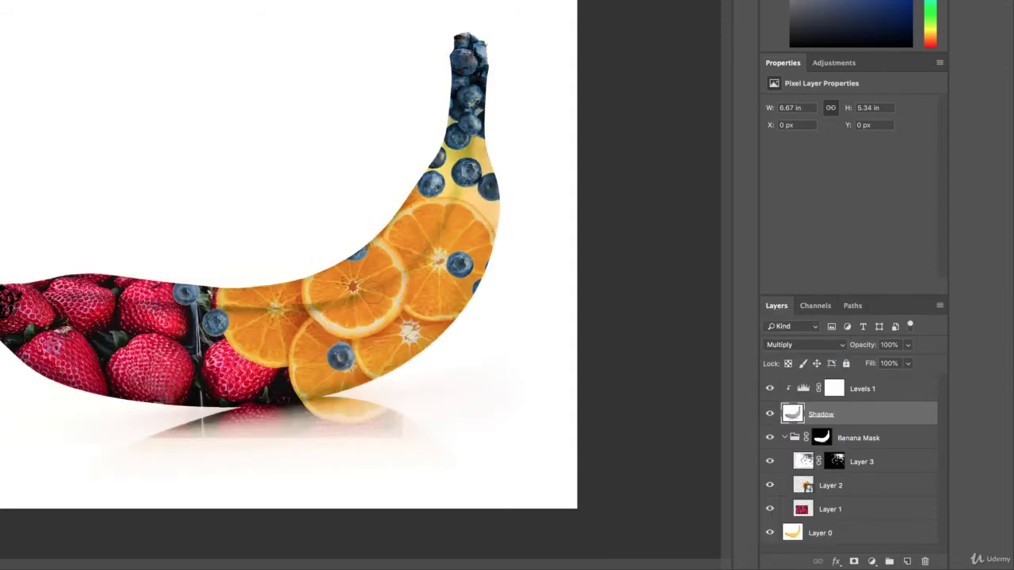
left_click(804, 345)
left_click(807, 354)
left_click(819, 348)
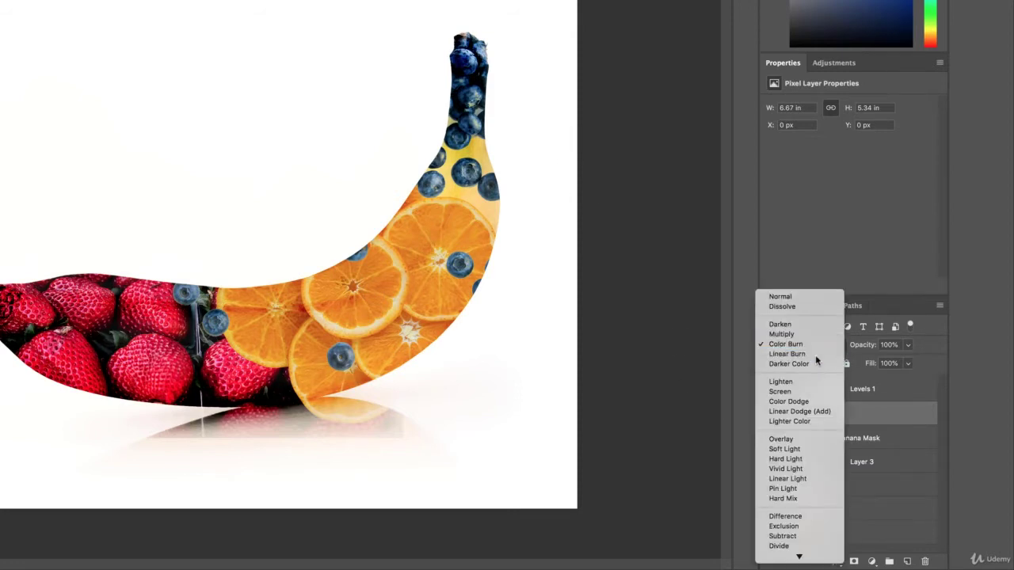
left_click(817, 357)
left_click(820, 349)
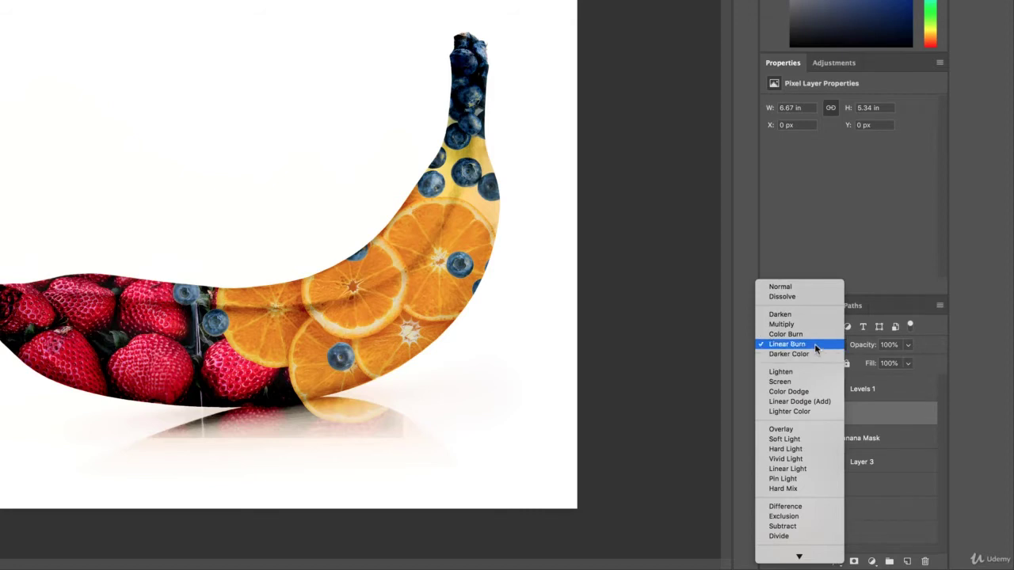
left_click(819, 354)
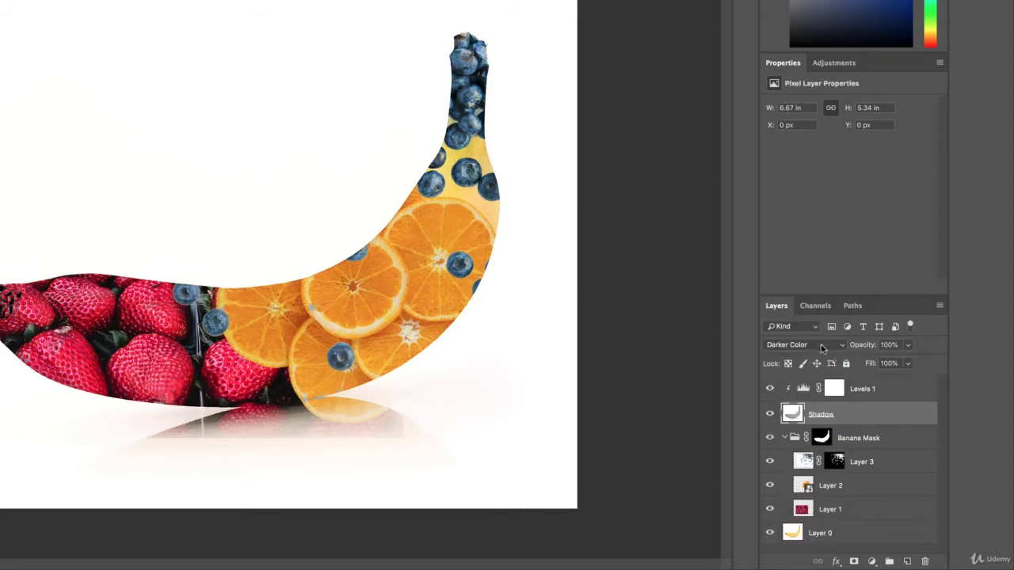
- Try Lighten on the Shadow layer, then leave it in Color Dodge
left_click(821, 344)
left_click(815, 362)
left_click(811, 345)
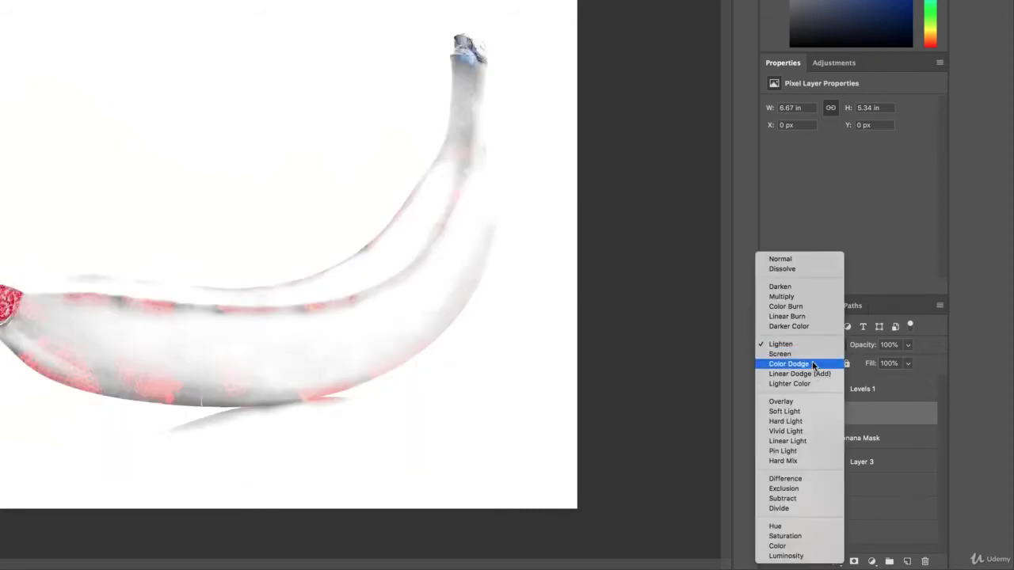
left_click(792, 364)
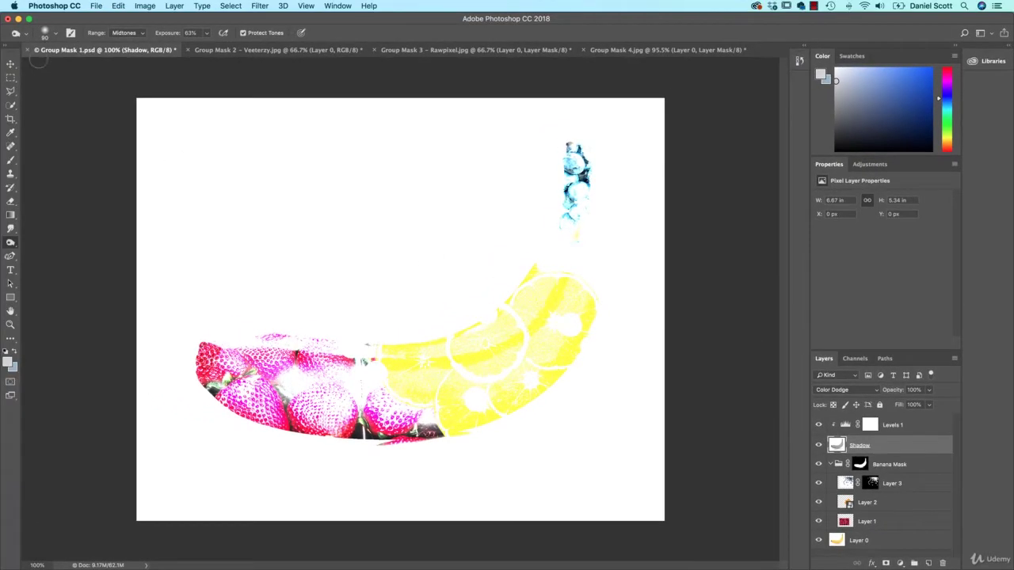
left_click(11, 63)
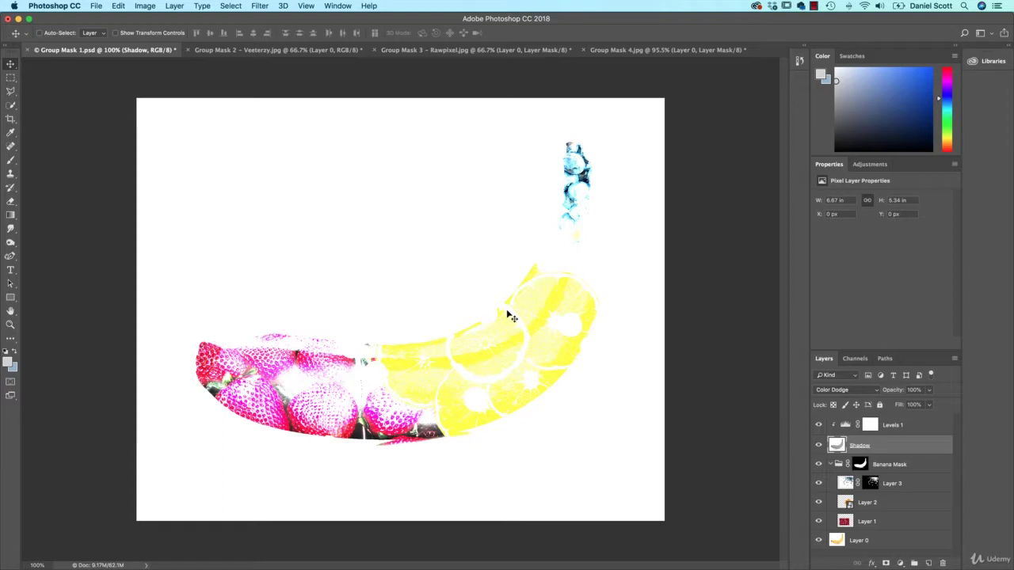
- Cycle the Shadow layer through blend modes with Shift+Plus, settling on Linear Burn
key("shift+plus")
key("shift+plus")
key("shift+plus")
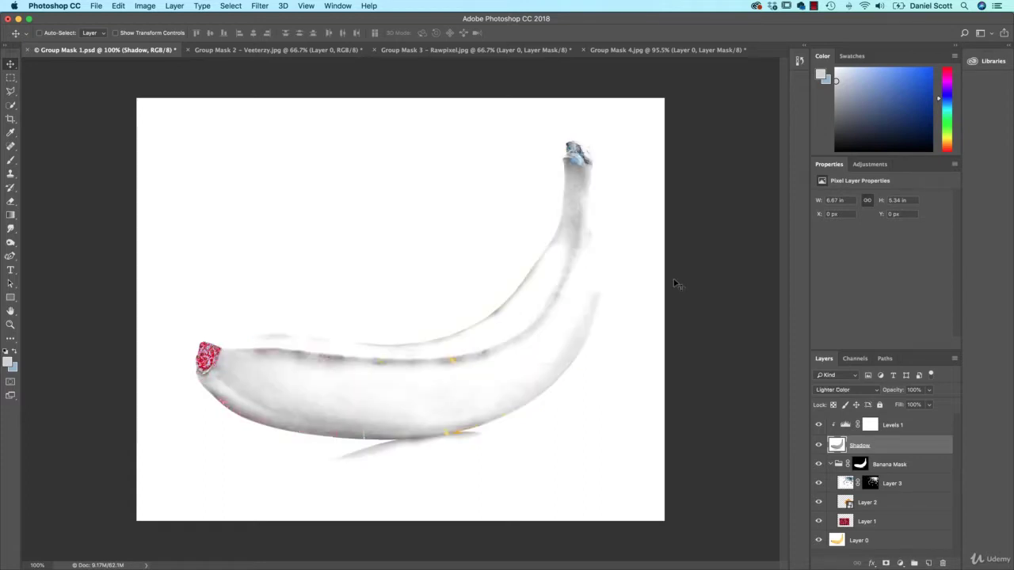
key("shift+plus")
key("shift+plus")
key("shift+plus")
key("shift+plus")
key("shift+plus")
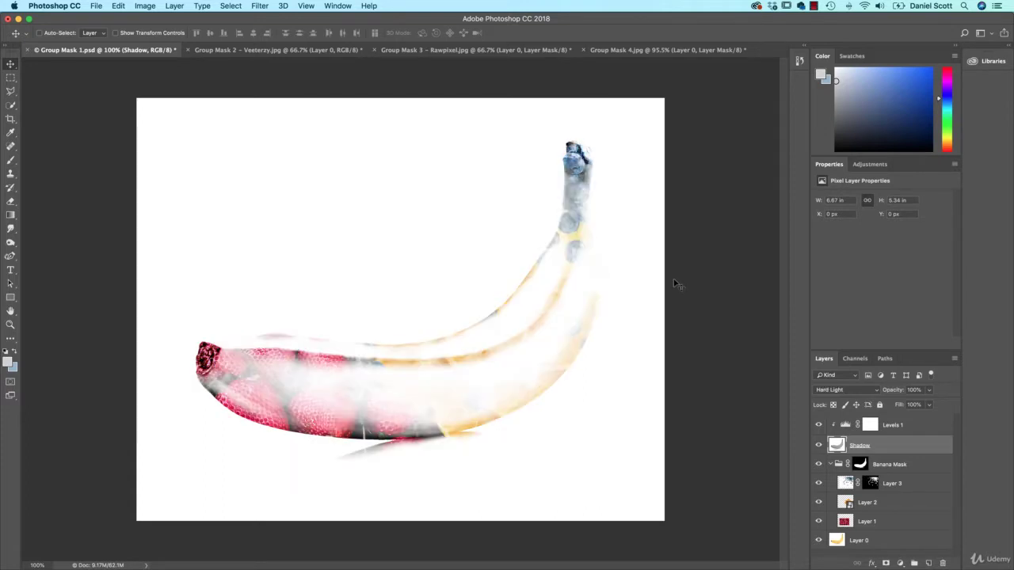
key("shift+plus")
key("shift+plus")
key("shift+plus")
key("shift+plus")
key("shift+plus")
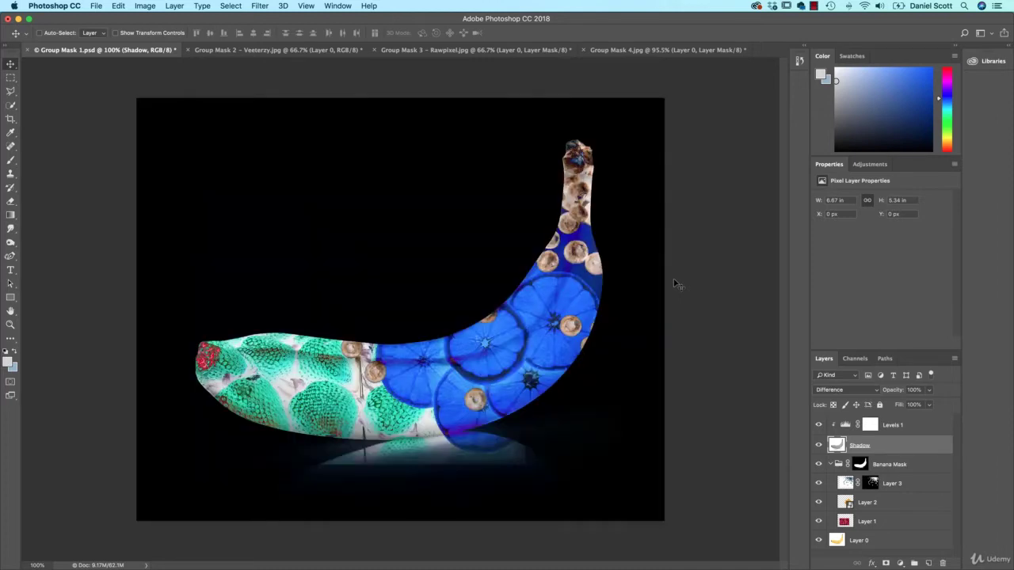
key("shift+plus")
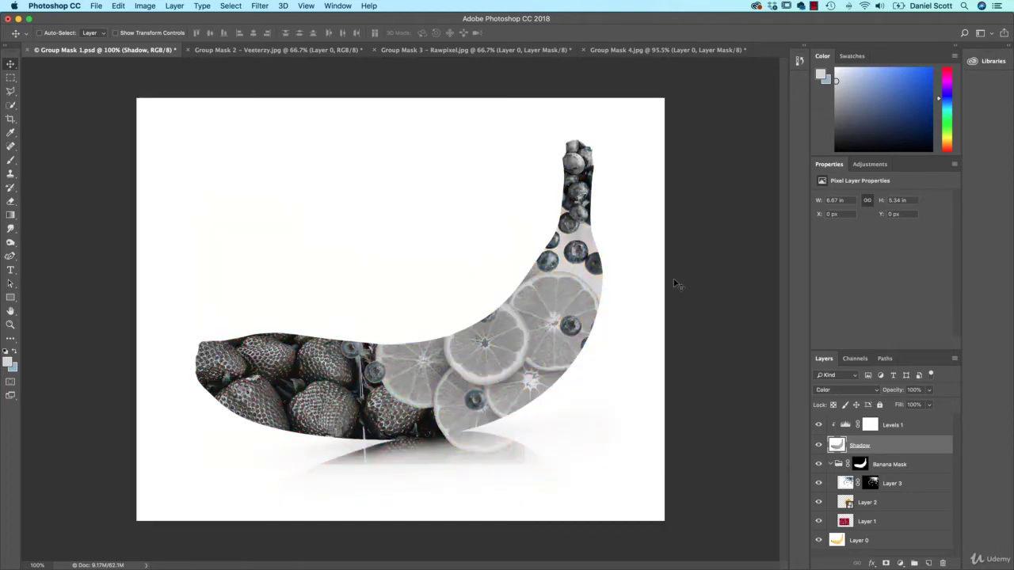
key("shift+plus")
key("shift+plus")
key("shift+plus")
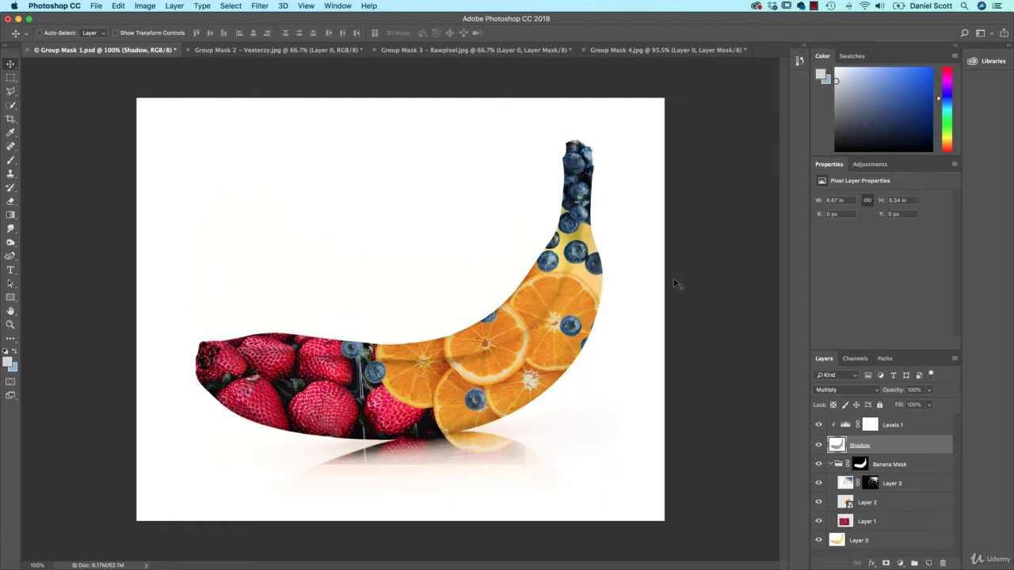
key("shift+plus")
key("shift+plus")
key("shift+plus")
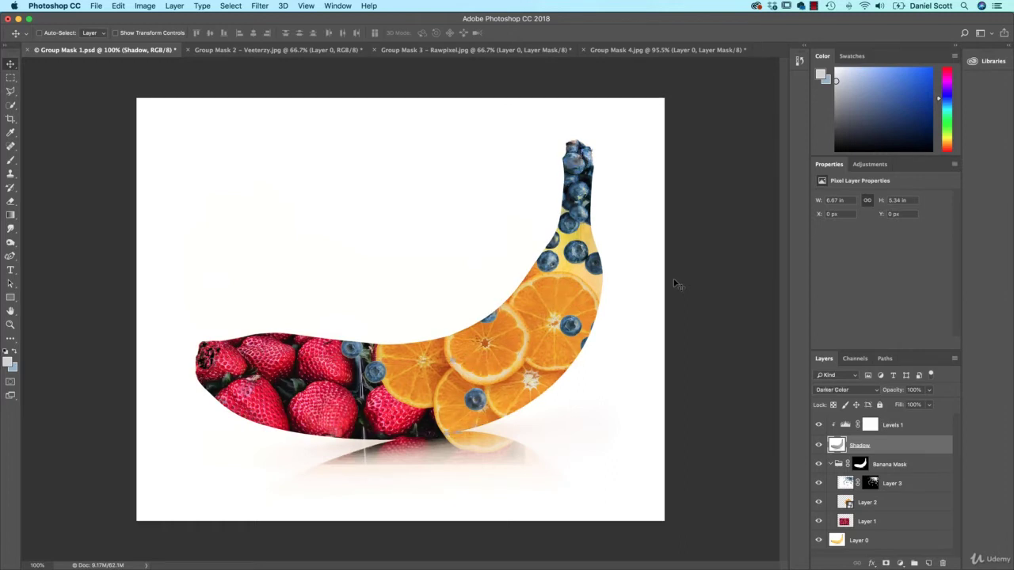
key("shift+plus")
key("shift+plus")
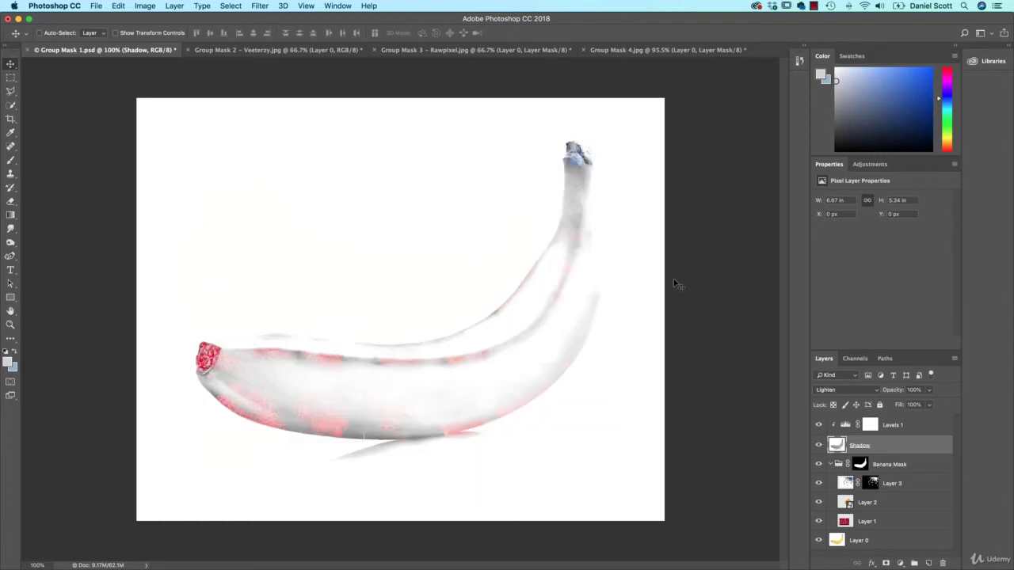
key("shift+plus")
key("shift+plus")
key("shift+plus")
key("shift+plus")
key("shift+plus")
key("shift+plus")
key("shift+plus")
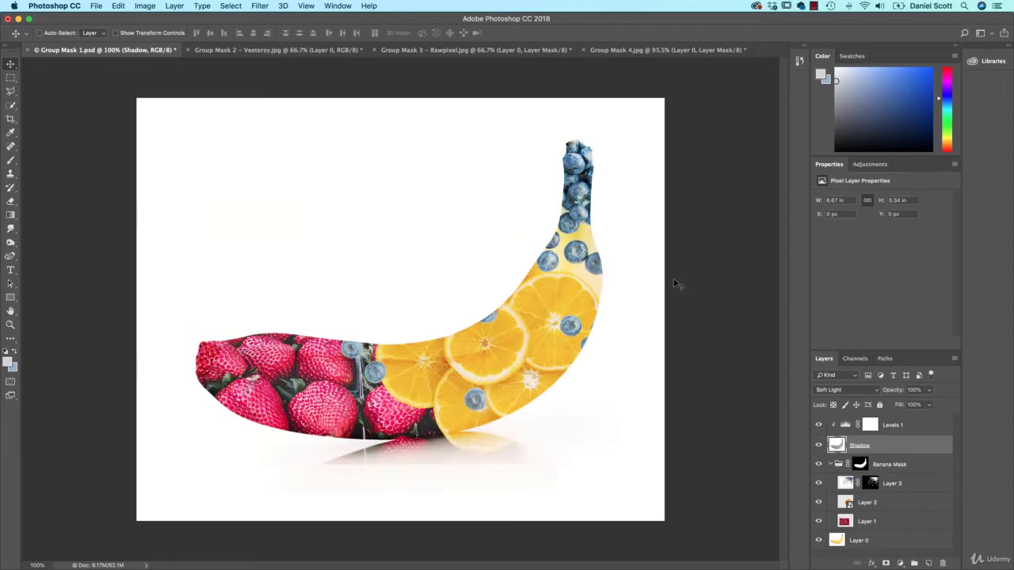
key("shift+plus")
key("shift+plus")
key("shift+plus")
key("shift+plus")
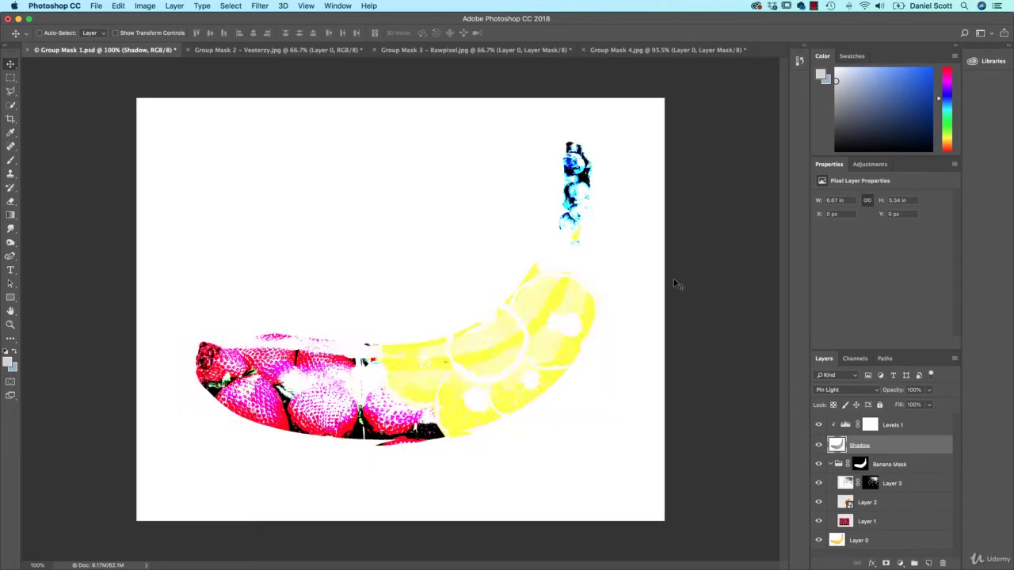
key("shift+plus")
key("shift+plus")
key("shift+plus")
key("shift+plus")
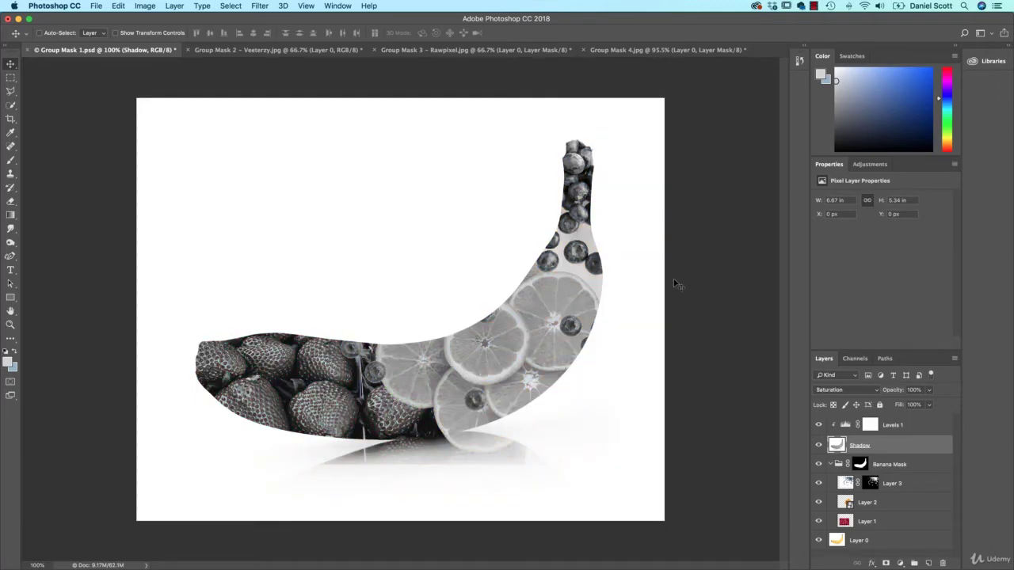
key("shift+plus")
key("shift+plus")
key("shift+plus")
key("shift+plus")
key("shift+plus")
key("shift+plus")
key("shift+plus")
key("shift+plus")
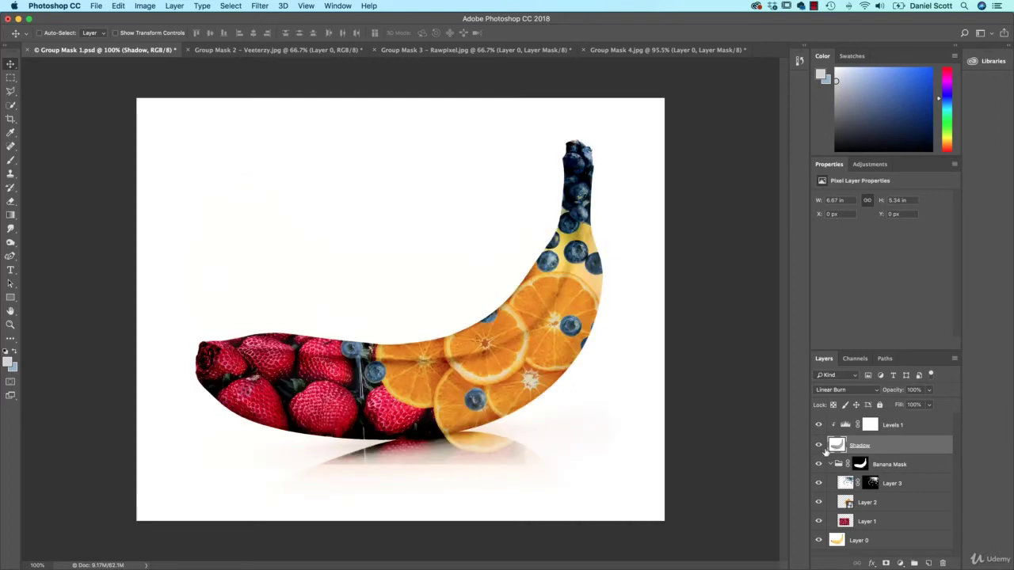
- Toggle the Shadow layer's visibility several times to compare the Linear Burn shadow
left_click(818, 446)
left_click(818, 446)
left_click(818, 446)
left_click(818, 446)
left_click(818, 446)
left_click(818, 446)
left_click(818, 446)
left_click(818, 446)
- Paint black with a 303 px brush on the Banana Mask group's mask below the banana
left_click(860, 466)
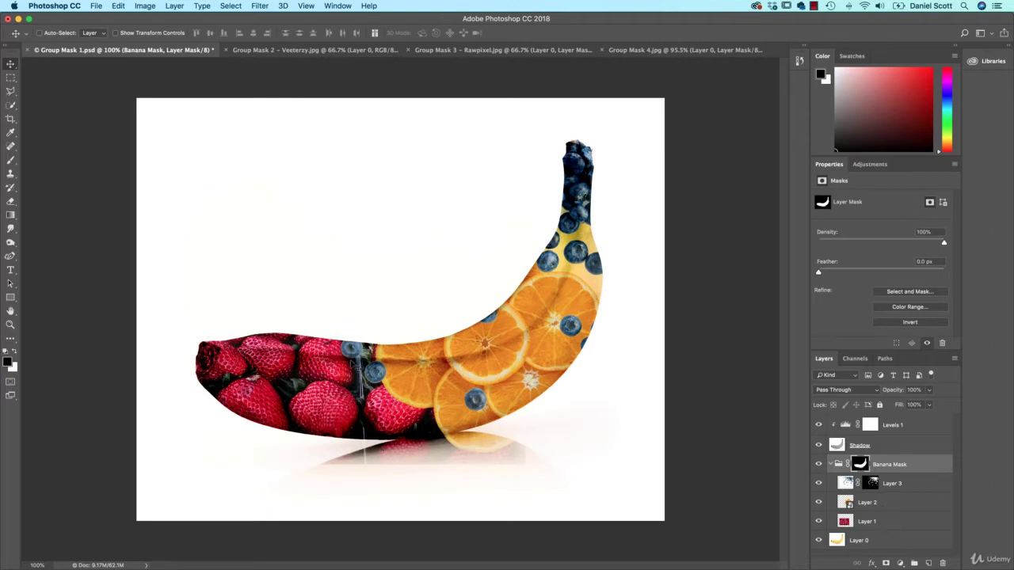
left_click(11, 160)
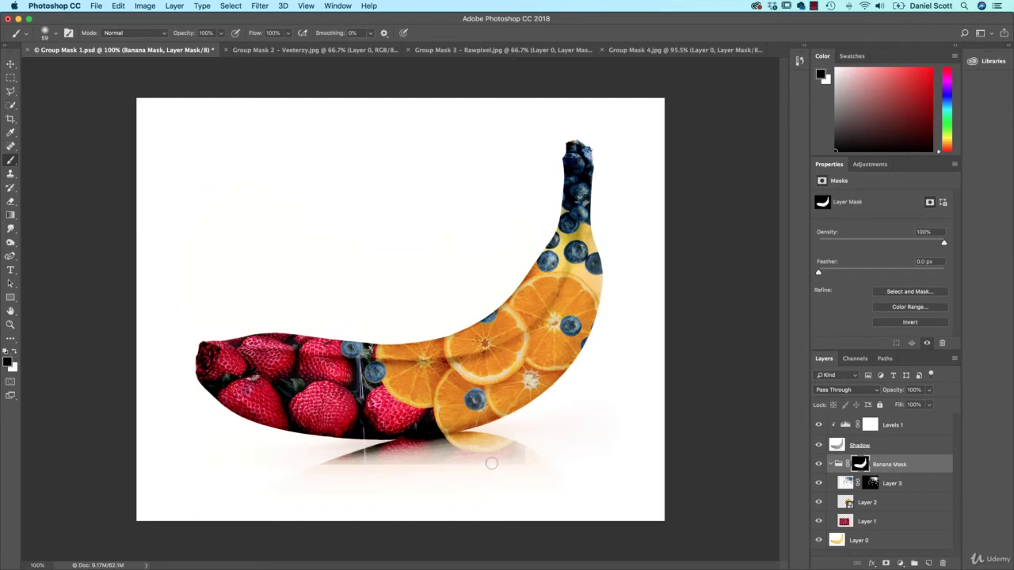
mouse_move(499, 460)
left_mouse_down()
mouse_move(479, 411)
mouse_move(497, 355)
left_mouse_up()
left_click_drag(501, 305, 525, 475)
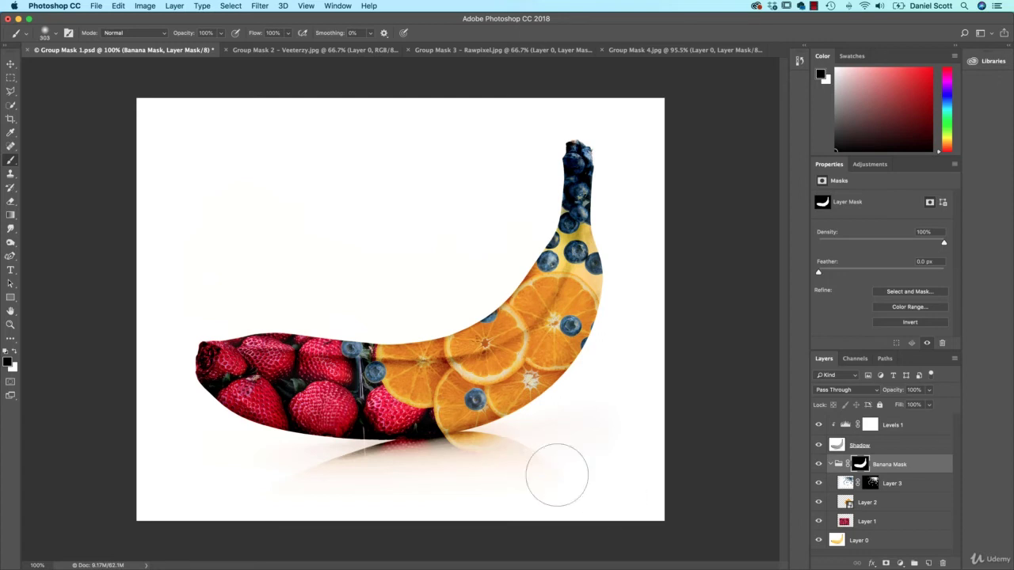
left_click_drag(324, 491, 356, 475)
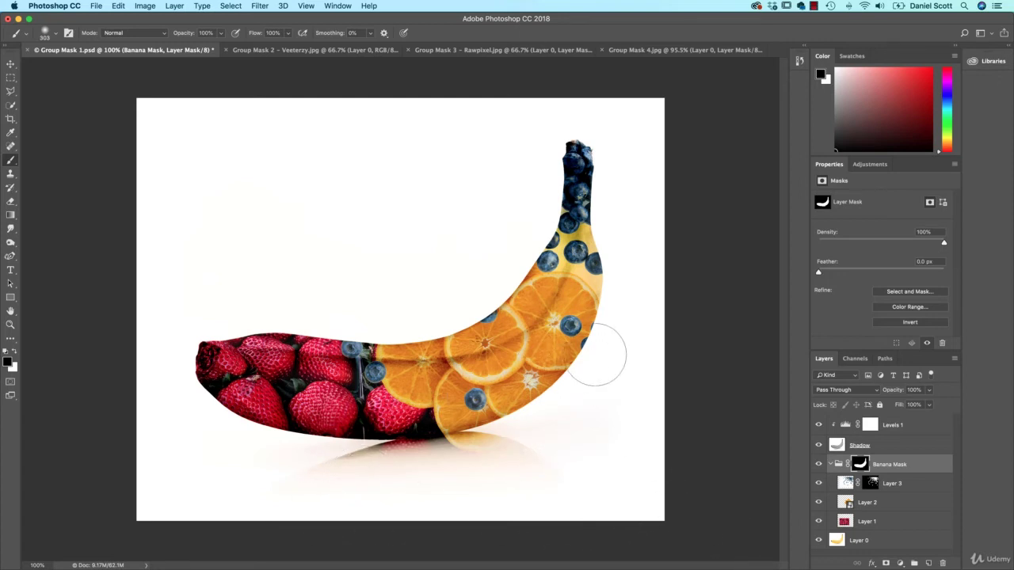